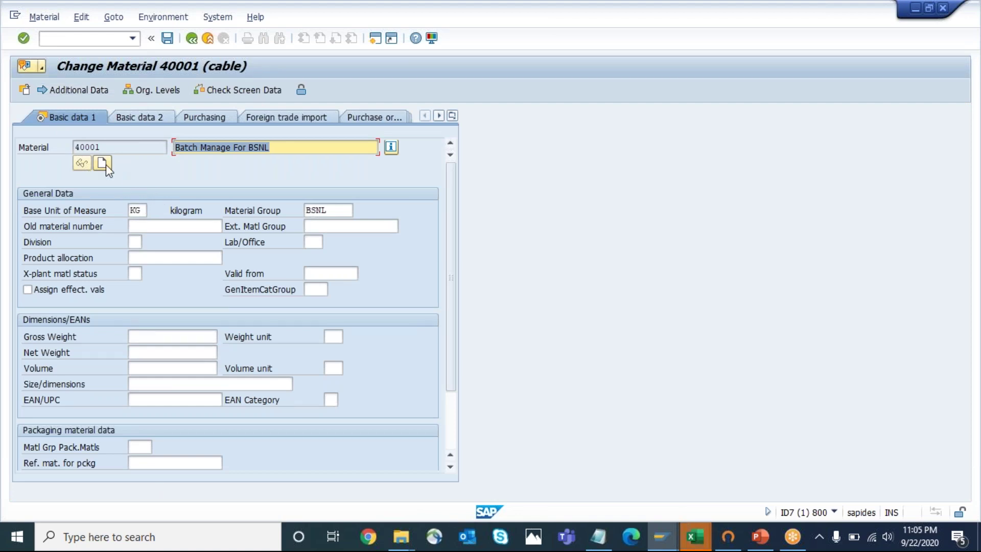
Show the Create options under Services for Object for material 40001.
{"action": "left_click", "coordinate": [43, 68]}
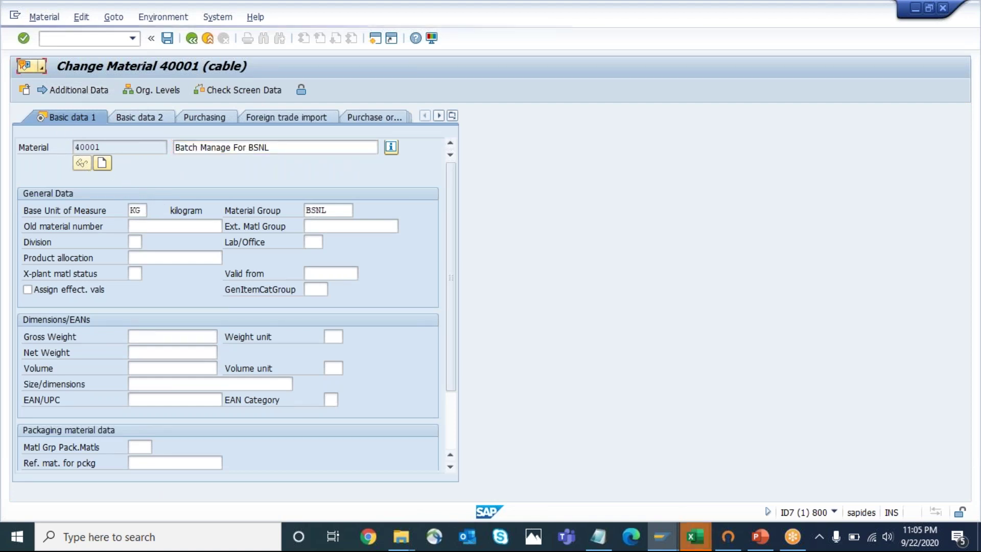
{"action": "mouse_move", "coordinate": [60, 89]}
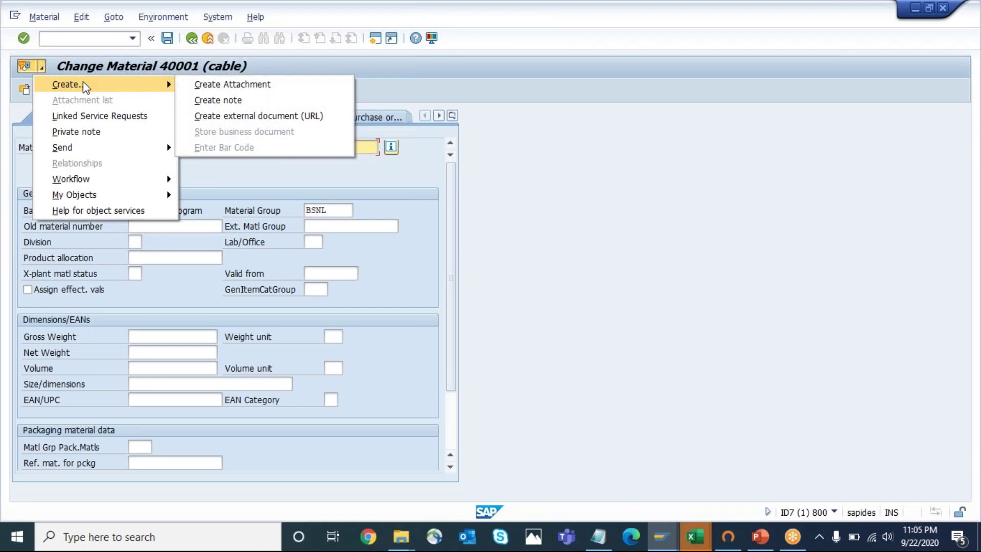
Attach usa mm.jfif to material 40001, always allowing file access, and save the material.
{"action": "left_click", "coordinate": [254, 85]}
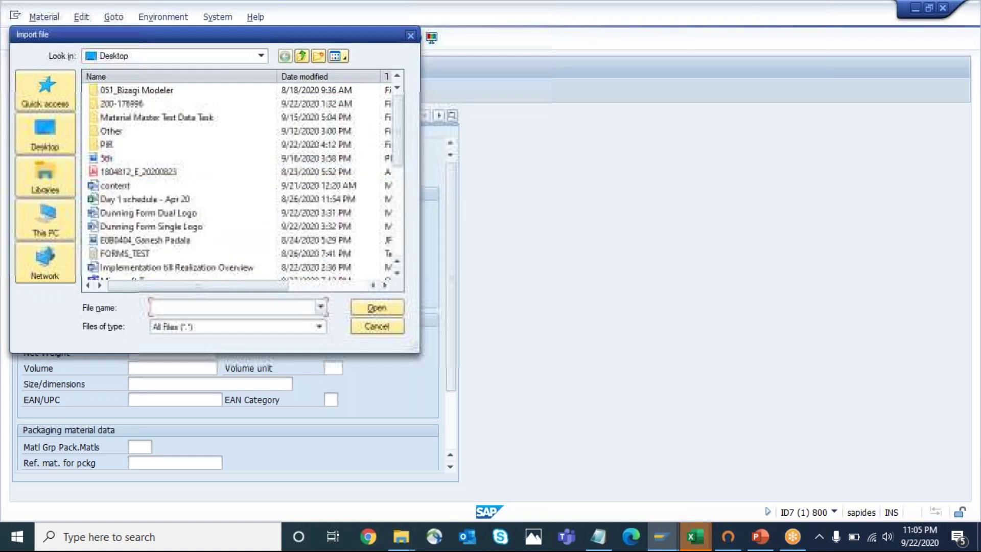
{"action": "type", "text": "sap mm job.jfif"}
{"action": "key", "text": "Down"}
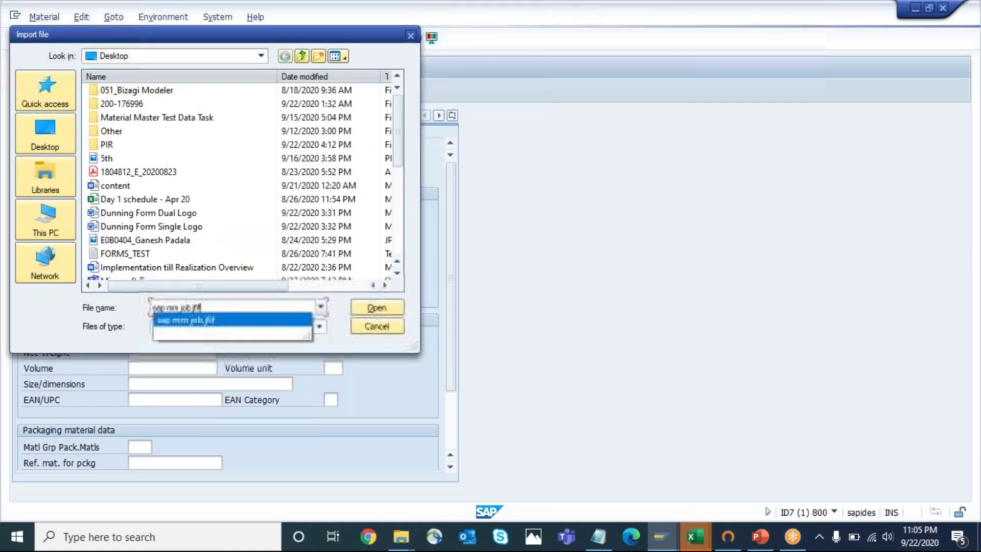
{"action": "scroll", "coordinate": [400, 208], "scroll_direction": "down", "scroll_amount": 4}
{"action": "scroll", "coordinate": [400, 235], "scroll_direction": "down", "scroll_amount": 2}
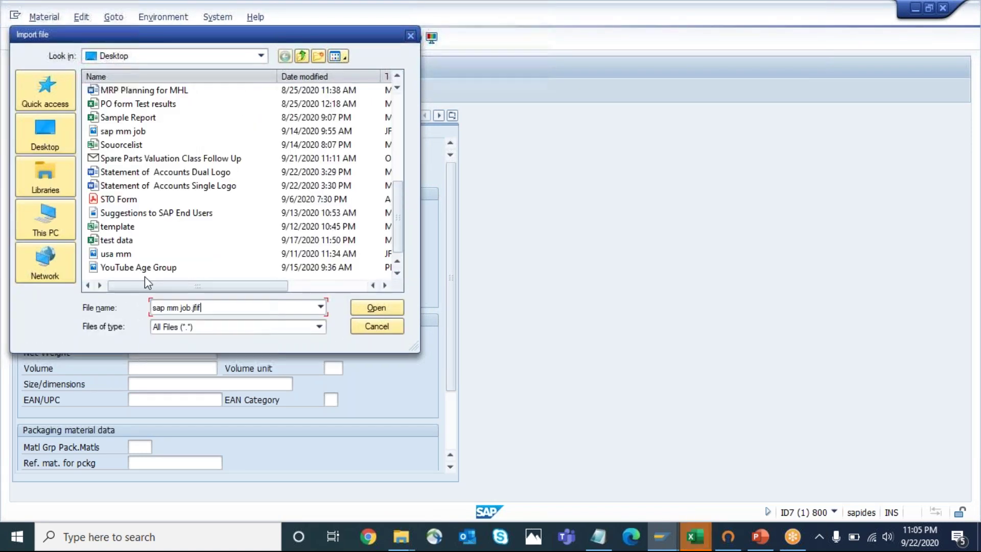
{"action": "left_click", "coordinate": [123, 254]}
{"action": "left_click", "coordinate": [375, 307]}
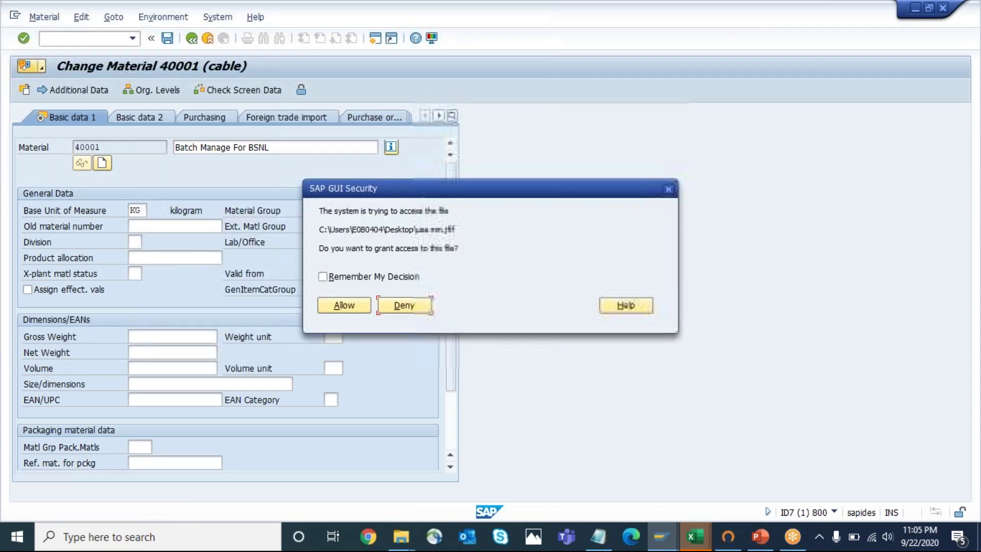
{"action": "left_click", "coordinate": [322, 276]}
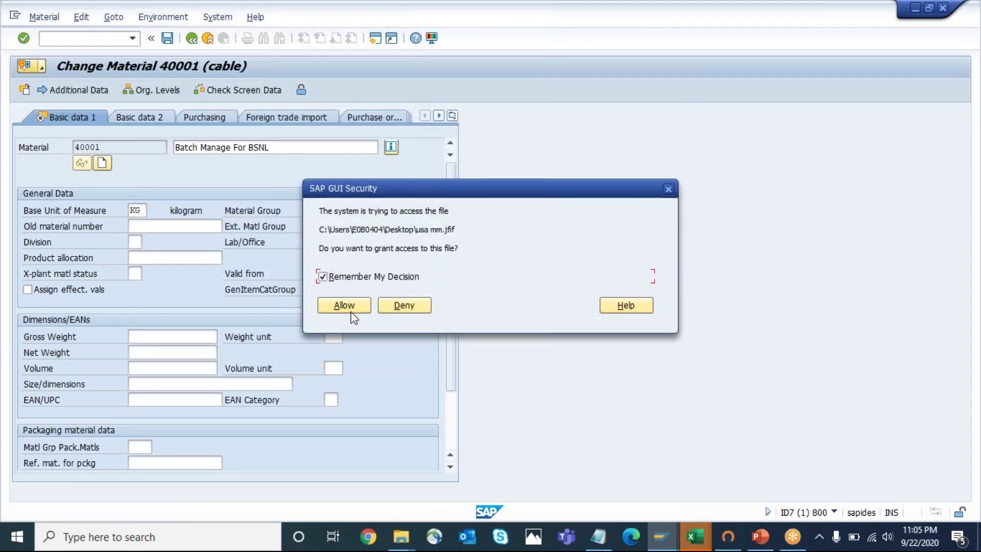
{"action": "left_click", "coordinate": [350, 306]}
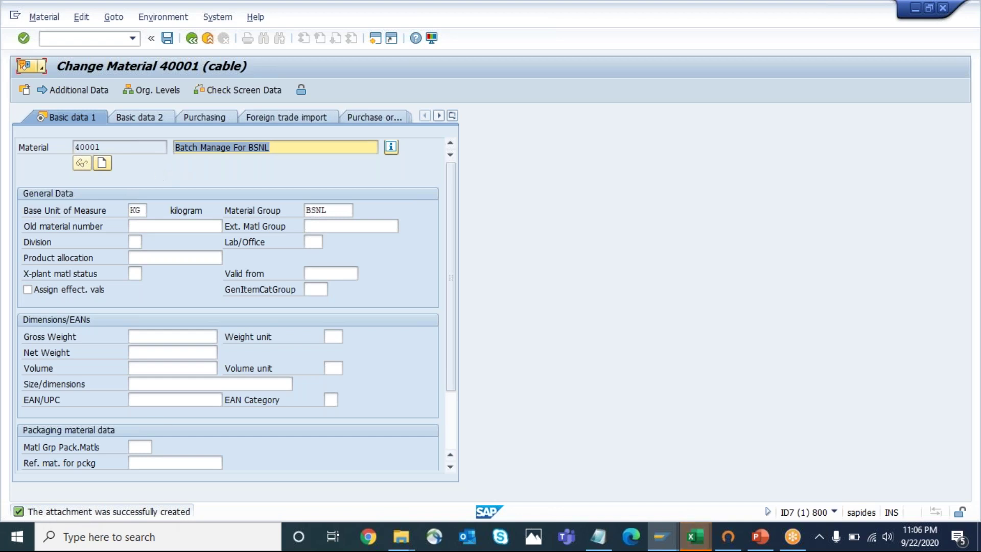
{"action": "left_click", "coordinate": [167, 39]}
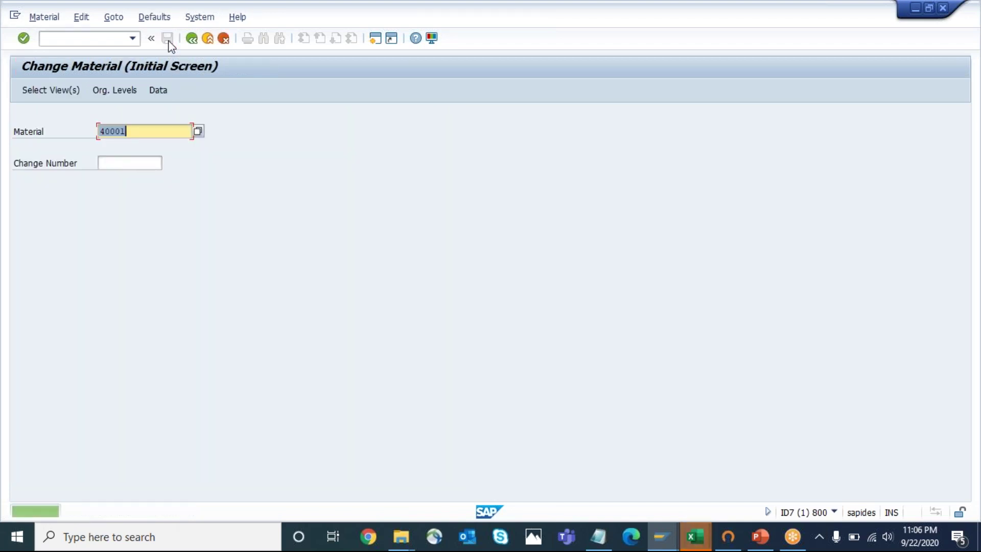
Reopen material 40001 in the Basic Data 1 view and show its object services.
{"action": "key", "text": "Return"}
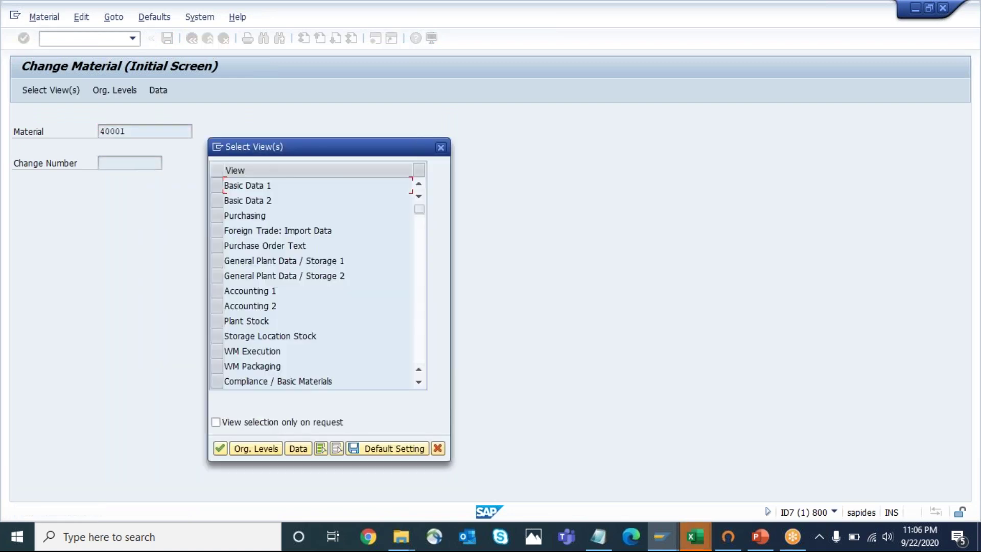
{"action": "left_click", "coordinate": [218, 191]}
{"action": "key", "text": "Return"}
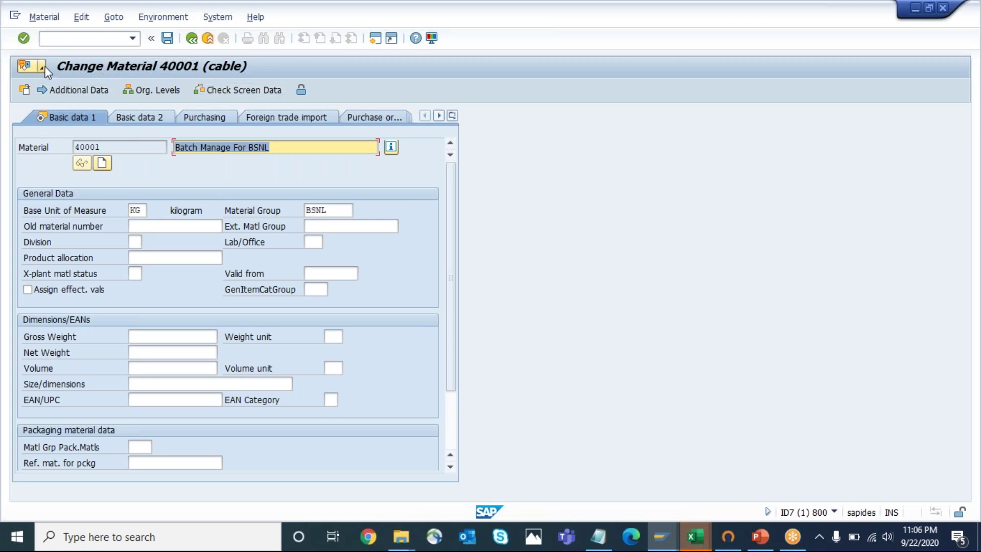
{"action": "left_click", "coordinate": [25, 66]}
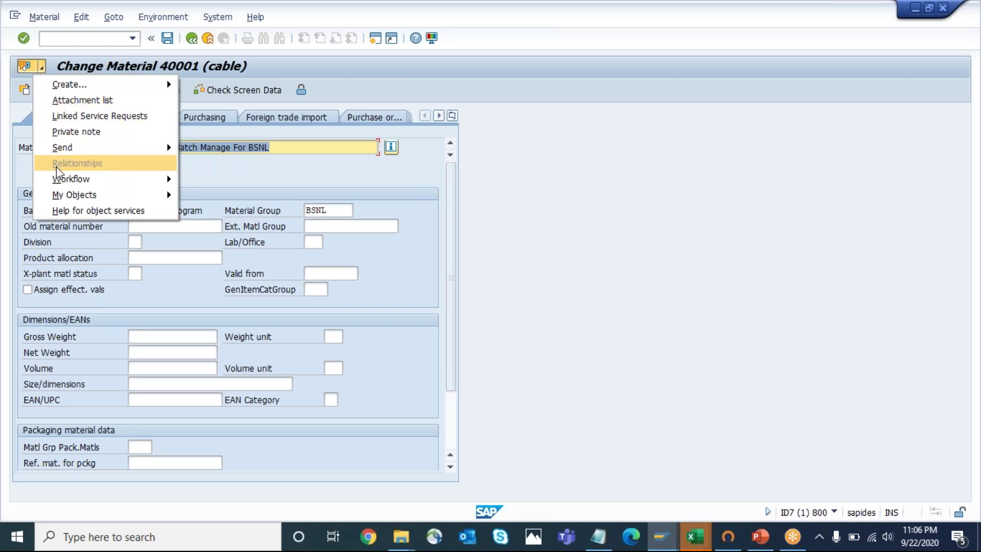
Check the usa mm attachment's title, creator and date 22.09.2020, then close the list.
{"action": "left_click", "coordinate": [91, 105]}
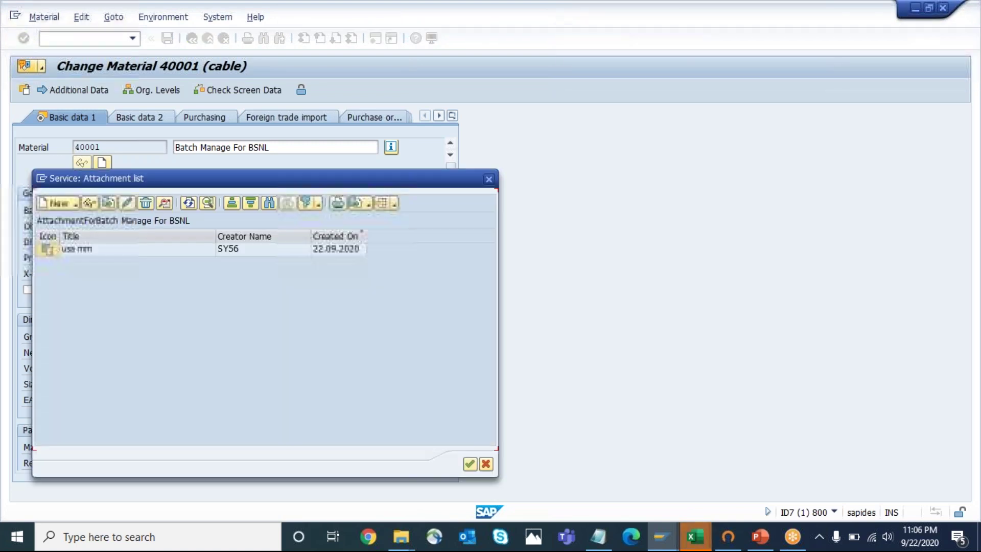
{"action": "left_click", "coordinate": [88, 250]}
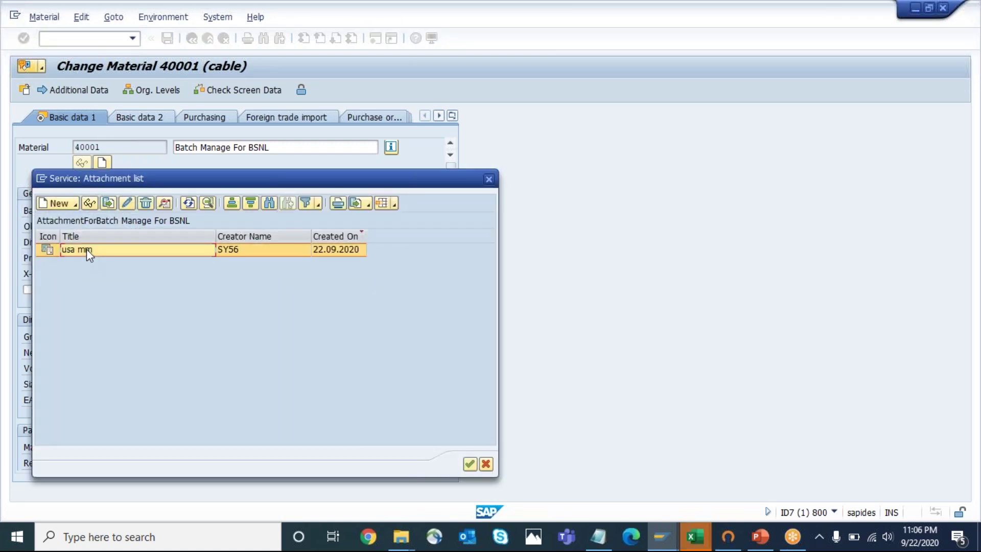
{"action": "left_click", "coordinate": [243, 251]}
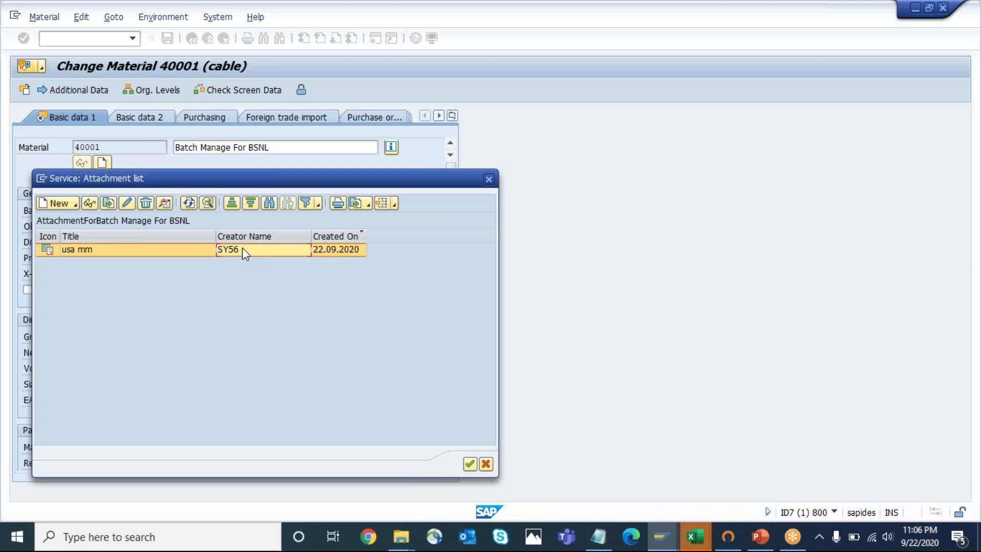
{"action": "left_click", "coordinate": [350, 254]}
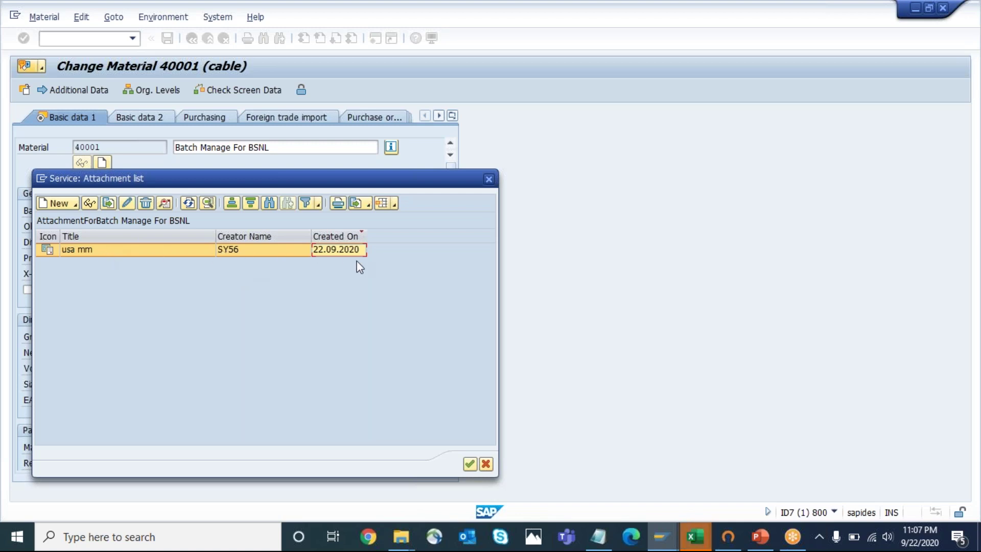
{"action": "left_click", "coordinate": [470, 466]}
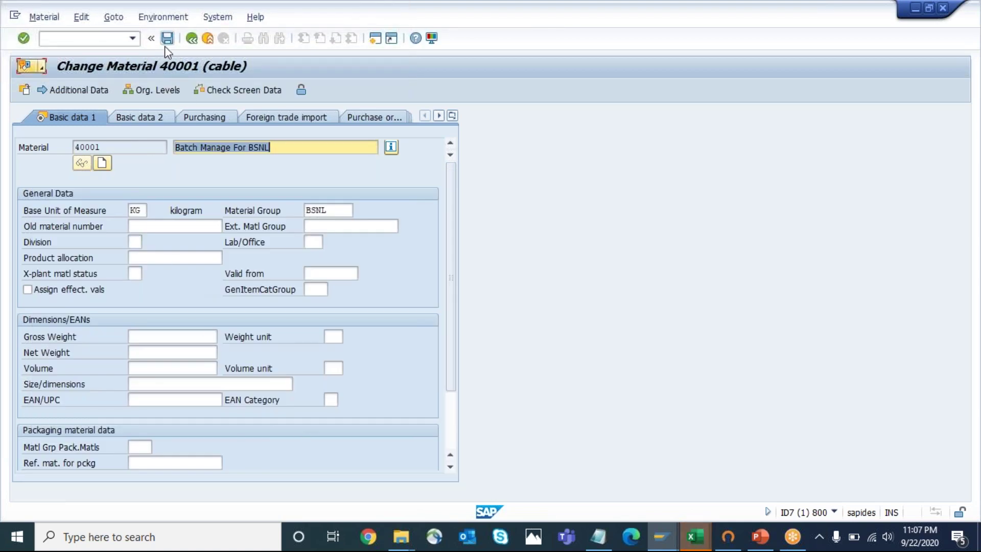
Save the material and start transaction SE37 in a new session.
{"action": "left_click", "coordinate": [167, 38]}
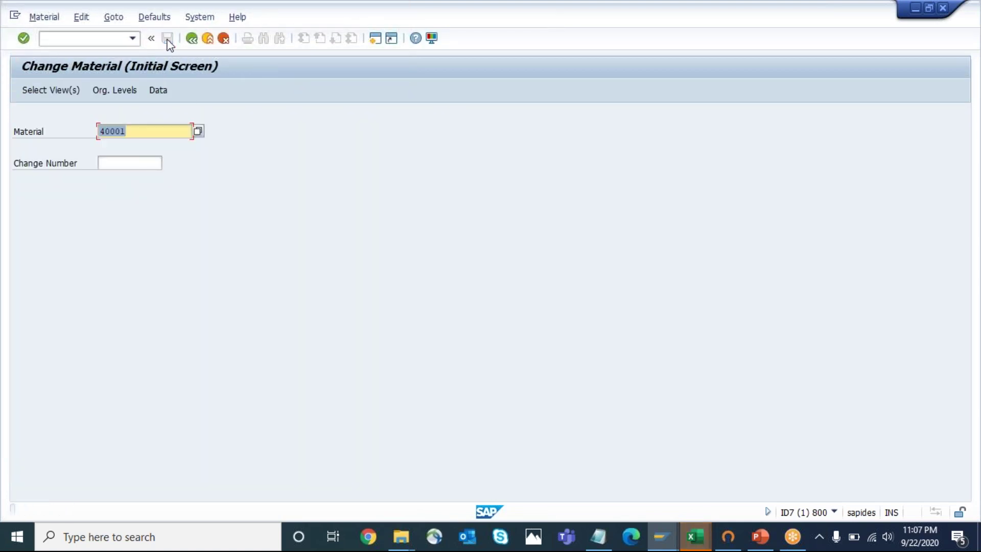
{"action": "left_click", "coordinate": [136, 133]}
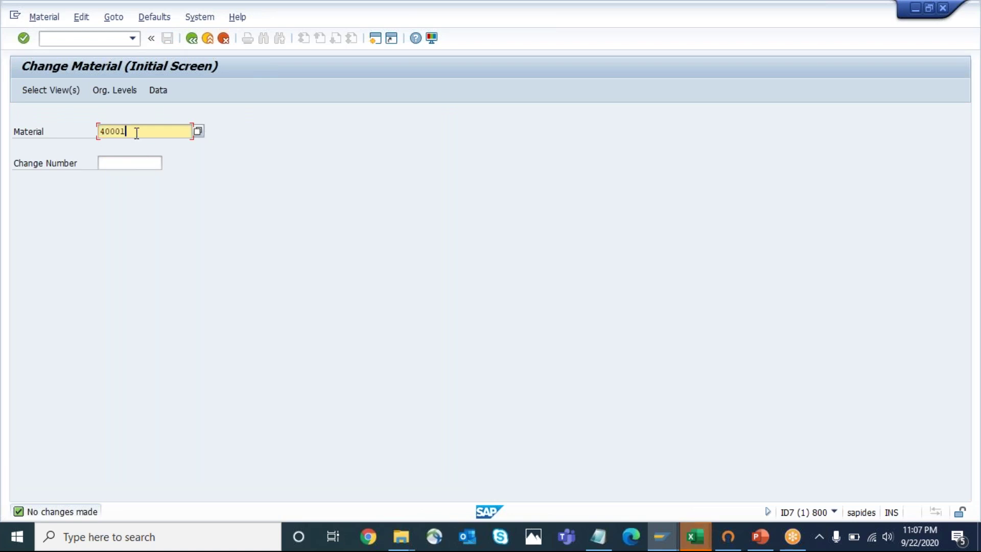
{"action": "left_click", "coordinate": [375, 41]}
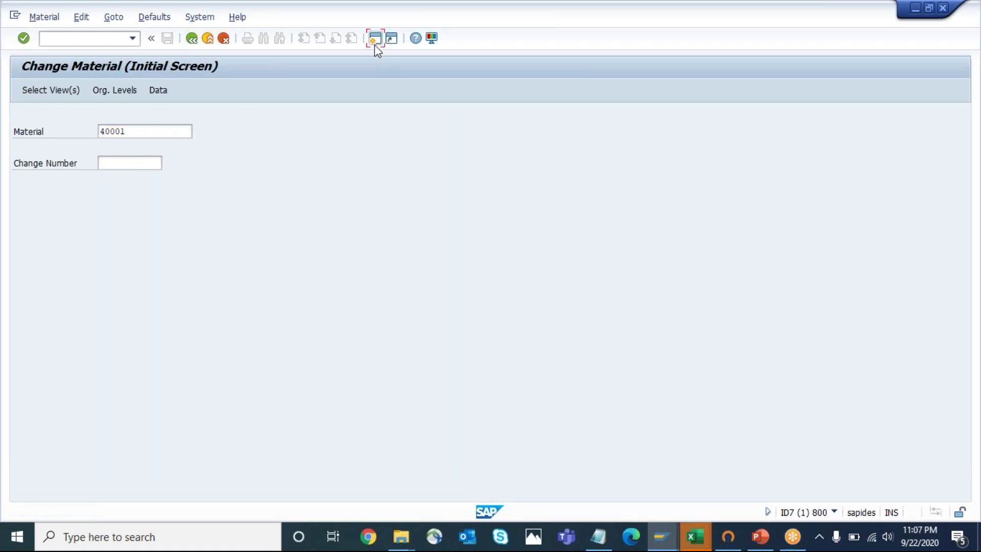
{"action": "type", "text": "SE37"}
{"action": "key", "text": "Return"}
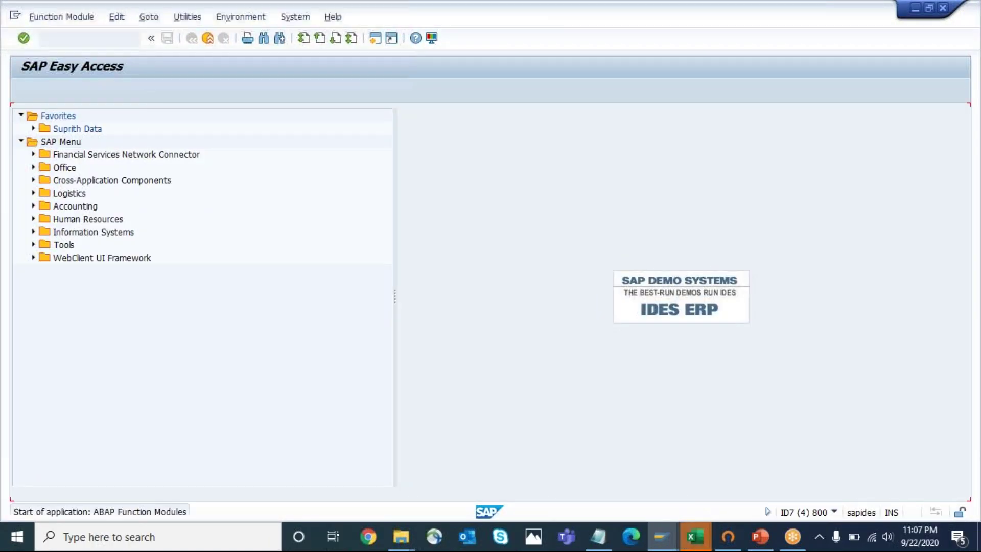
Open the test screen for function module GOS_API_GET_ATTA_LIST.
{"action": "left_click", "coordinate": [246, 150]}
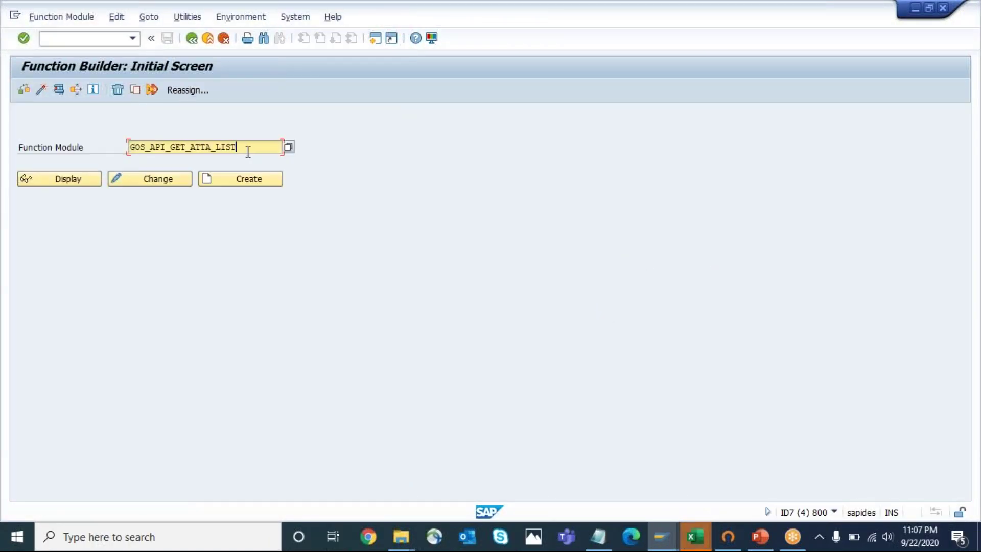
{"action": "double_click", "coordinate": [230, 147]}
{"action": "left_click", "coordinate": [230, 147]}
{"action": "key", "text": "Home"}
{"action": "left_click", "coordinate": [245, 148]}
{"action": "left_click_drag", "start_coordinate": [247, 147], "coordinate": [112, 146]}
{"action": "key", "text": "Left"}
{"action": "left_click", "coordinate": [59, 90]}
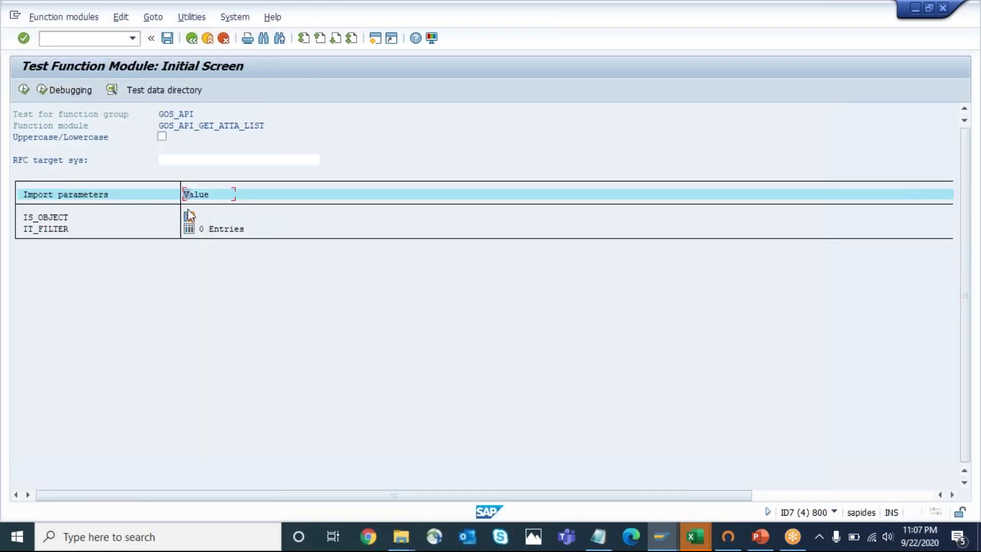
Open the IS_OBJECT structure editor at INSTID, then bring the required-inputs slide forward.
{"action": "left_click", "coordinate": [26, 217]}
{"action": "left_click", "coordinate": [189, 217]}
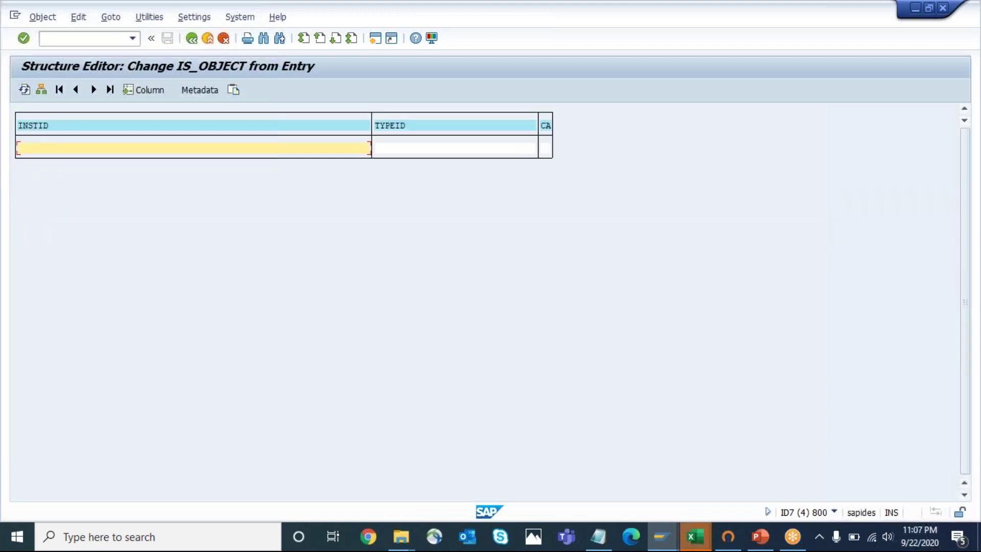
{"action": "left_click", "coordinate": [546, 149]}
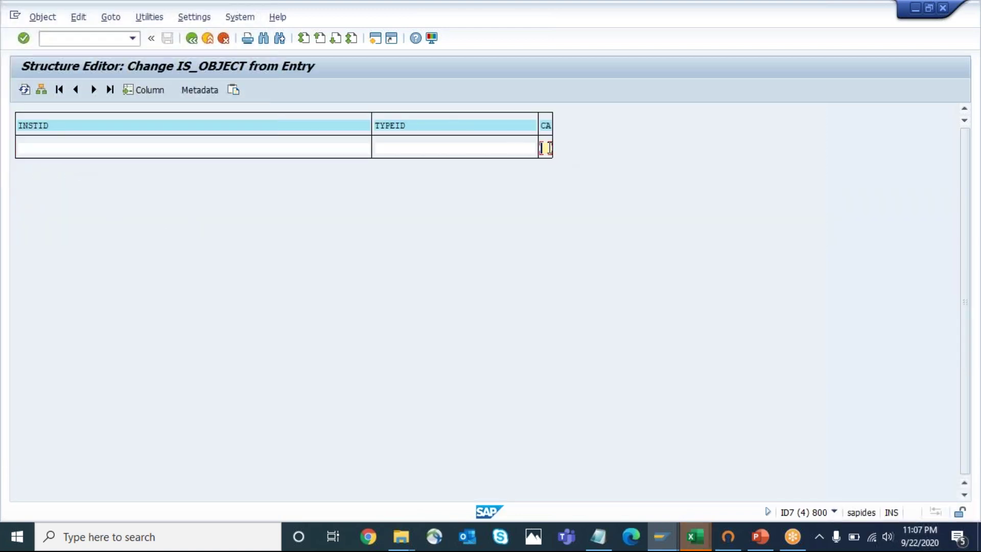
{"action": "left_click", "coordinate": [55, 146]}
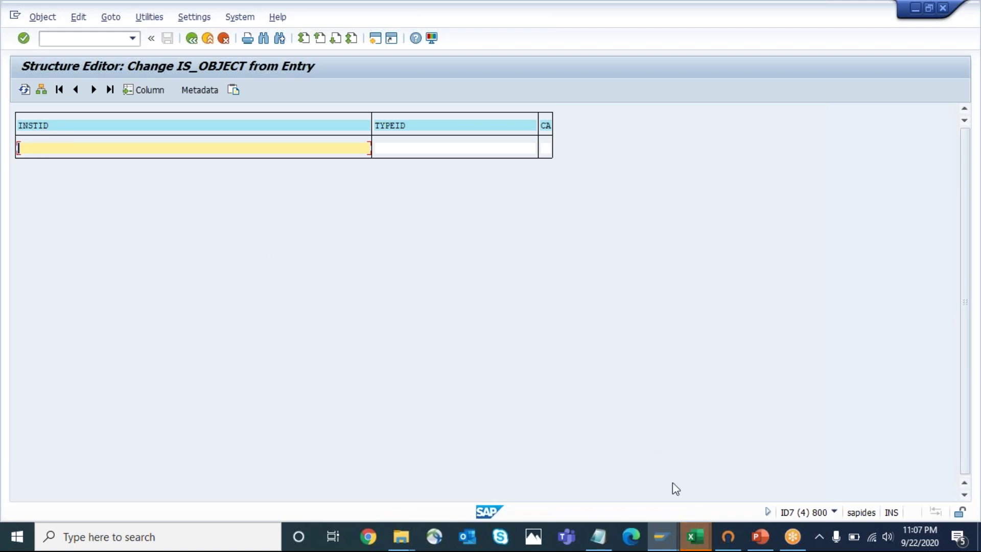
{"action": "left_click", "coordinate": [760, 537]}
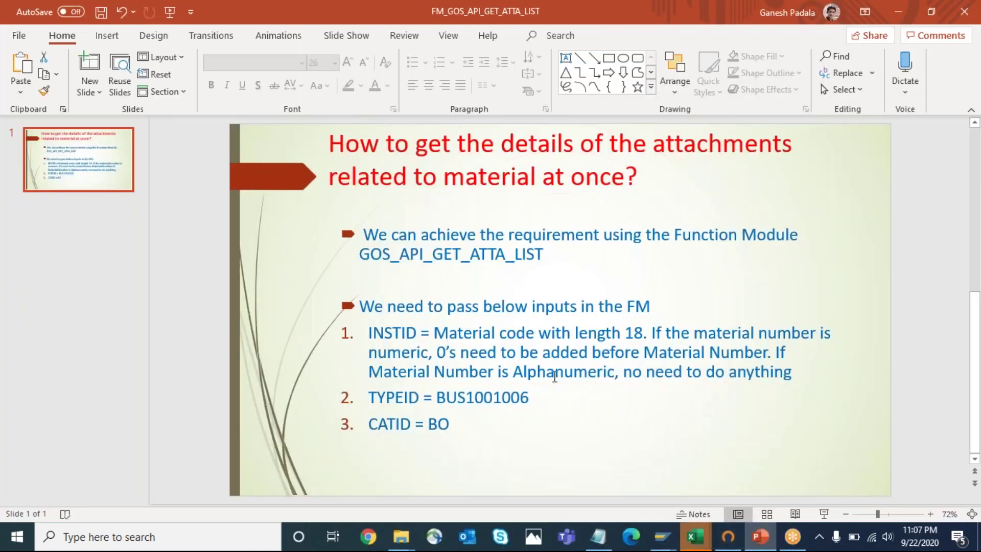
Read the slide's INSTID rule, 'Material code with length 18', then return to SAP.
{"action": "left_click", "coordinate": [466, 332]}
{"action": "left_click_drag", "start_coordinate": [434, 332], "coordinate": [806, 378]}
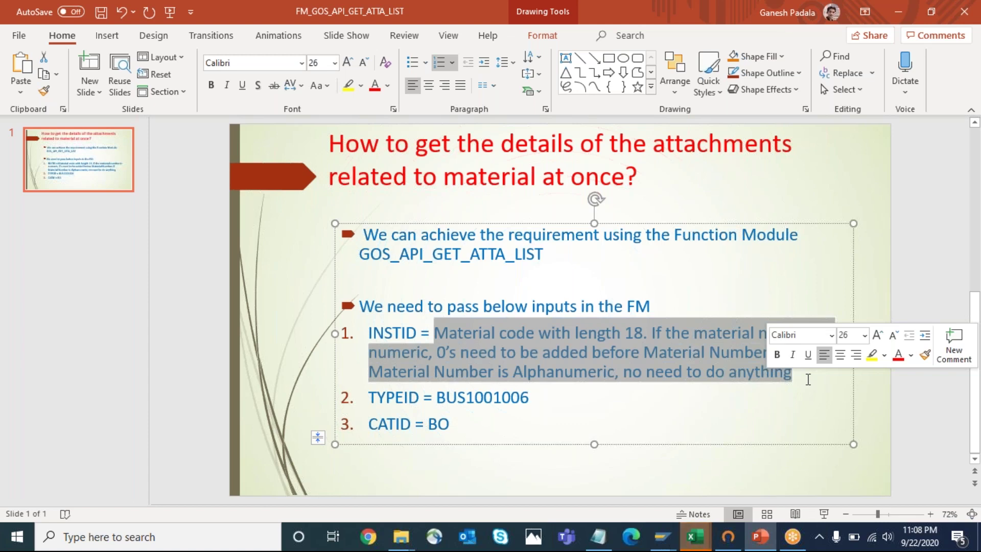
{"action": "left_click", "coordinate": [667, 345]}
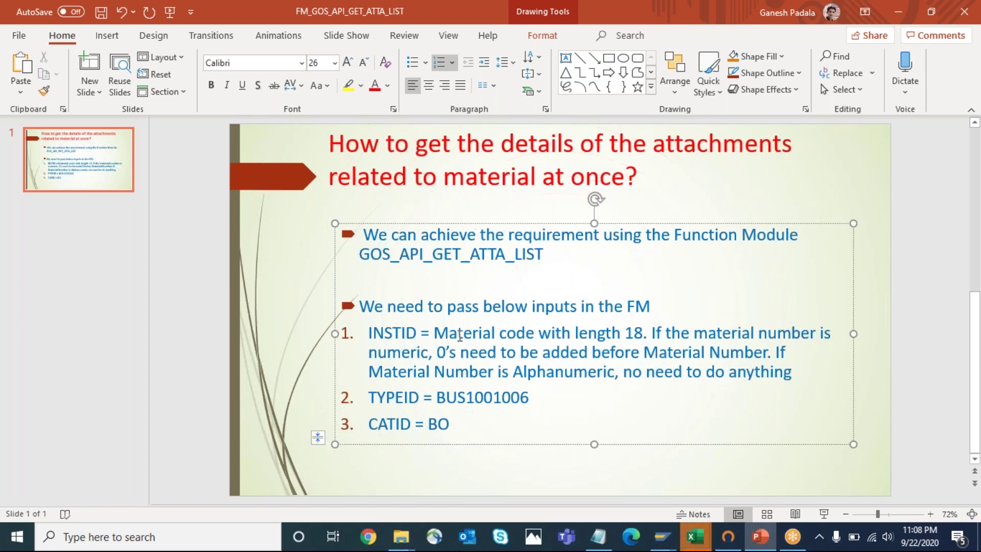
{"action": "left_click_drag", "start_coordinate": [434, 334], "coordinate": [643, 335]}
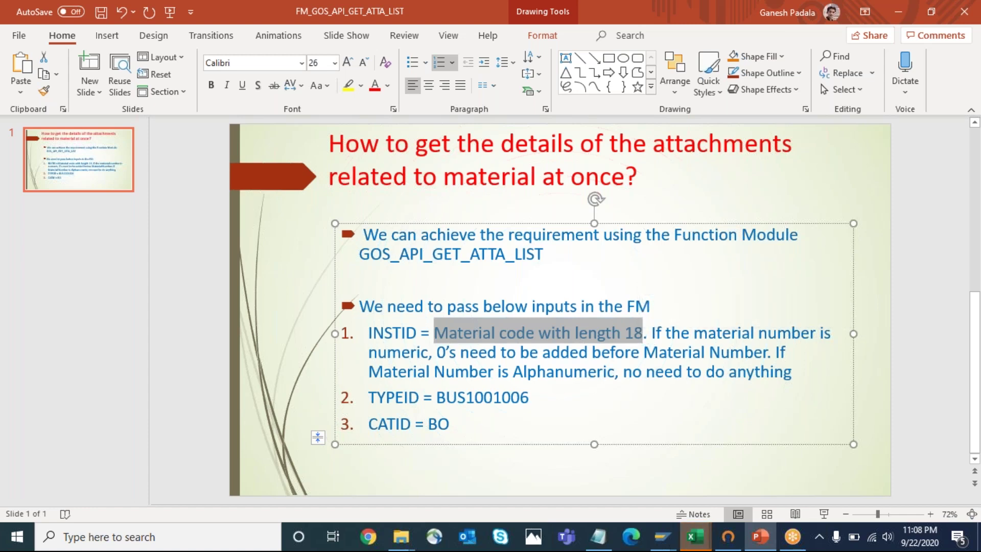
{"action": "key", "text": "alt+Tab"}
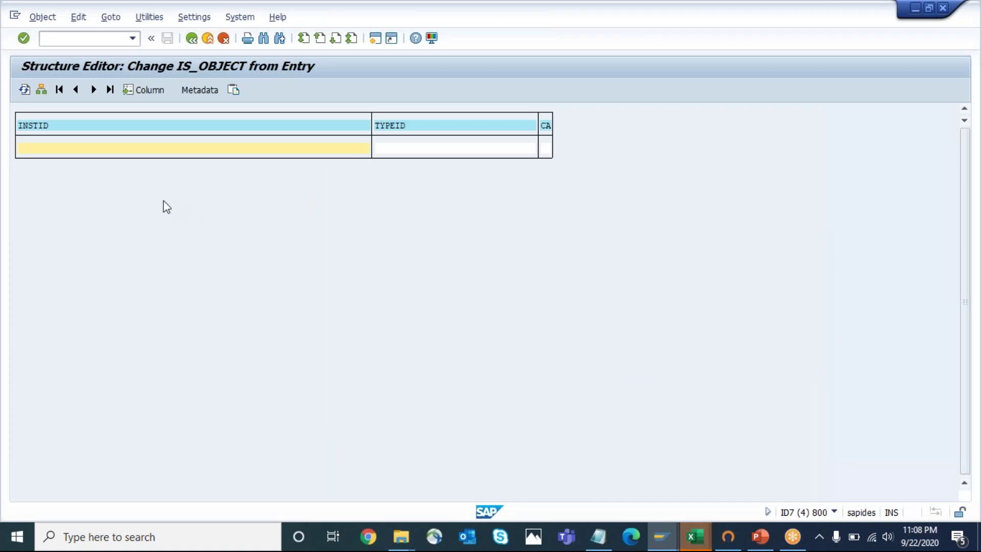
{"action": "key", "text": "alt+Tab"}
{"action": "key", "text": "alt+Tab"}
{"action": "double_click", "coordinate": [137, 131]}
{"action": "key", "text": "ctrl+c"}
{"action": "key", "text": "alt+Tab"}
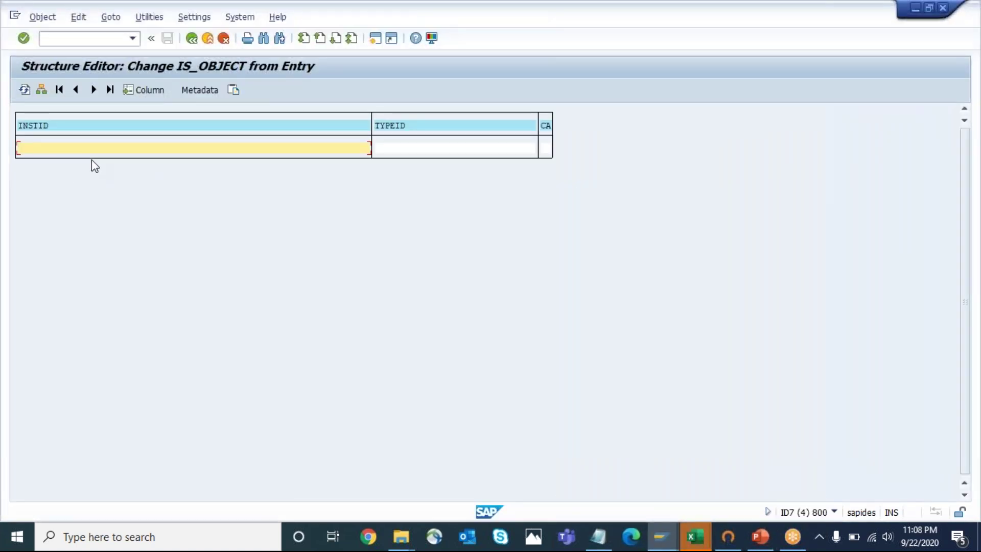
{"action": "type", "text": "00000000000000"}
{"action": "key", "text": "alt+Tab"}
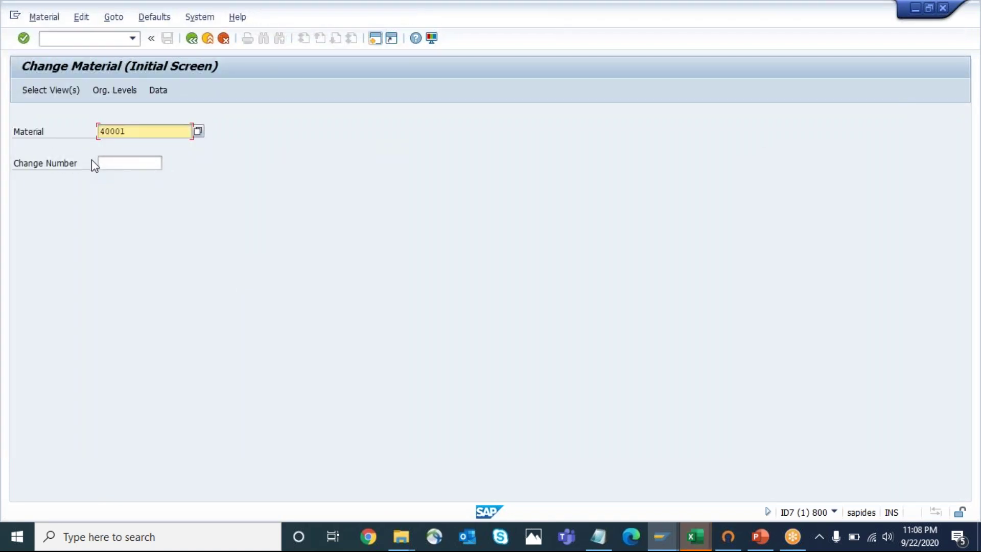
{"action": "key", "text": "alt+Tab"}
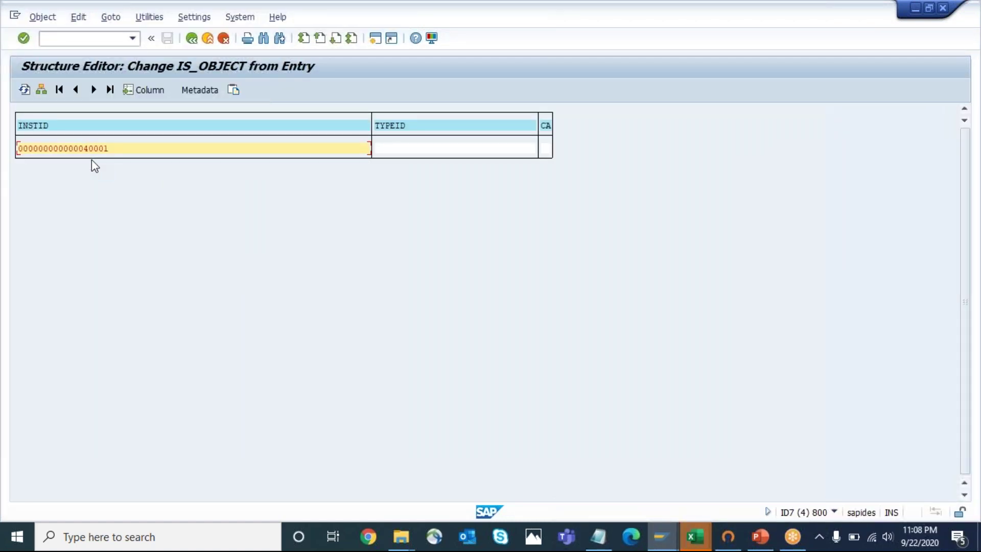
{"action": "left_click_drag", "start_coordinate": [121, 146], "coordinate": [12, 158]}
{"action": "left_click", "coordinate": [12, 159]}
Select the TYPEID value BUS1001006 on the PowerPoint slide.
{"action": "key", "text": "alt+Tab"}
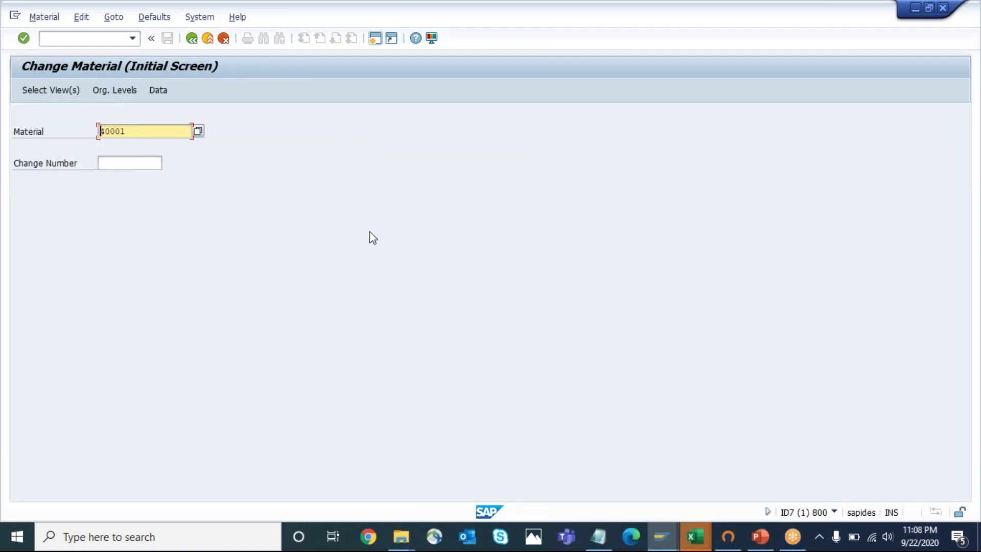
{"action": "key", "text": "alt+Tab"}
{"action": "key", "text": "Tab"}
{"action": "left_click", "coordinate": [512, 396]}
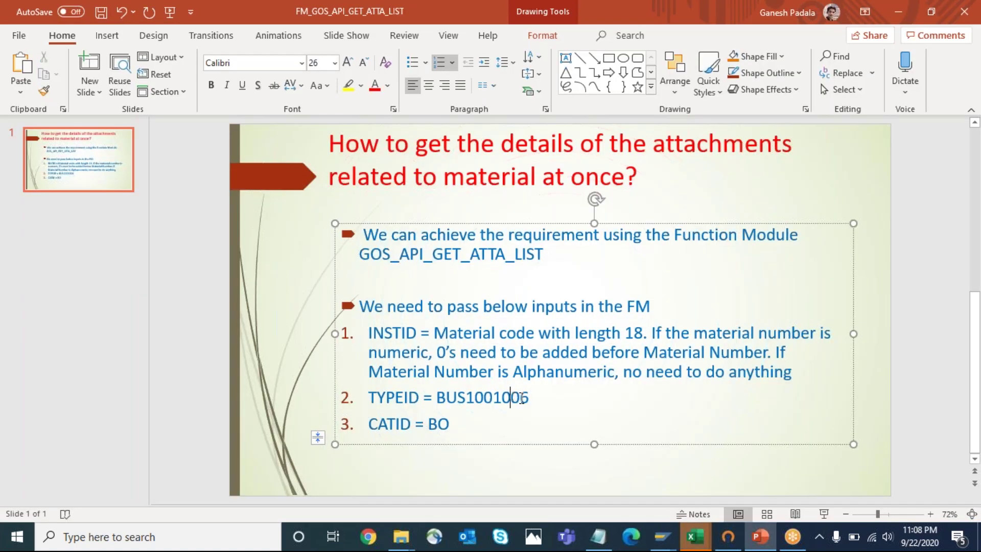
{"action": "double_click", "coordinate": [535, 396]}
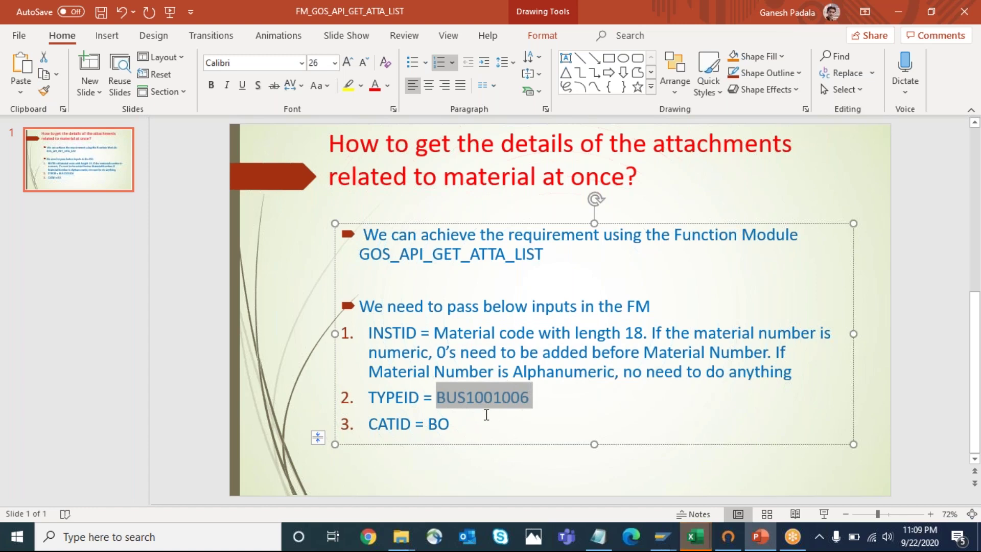
Paste BUS1001006 into the IS_OBJECT TYPEID field.
{"action": "key", "text": "alt+Tab"}
{"action": "key", "text": "alt+Tab"}
{"action": "key", "text": "Tab"}
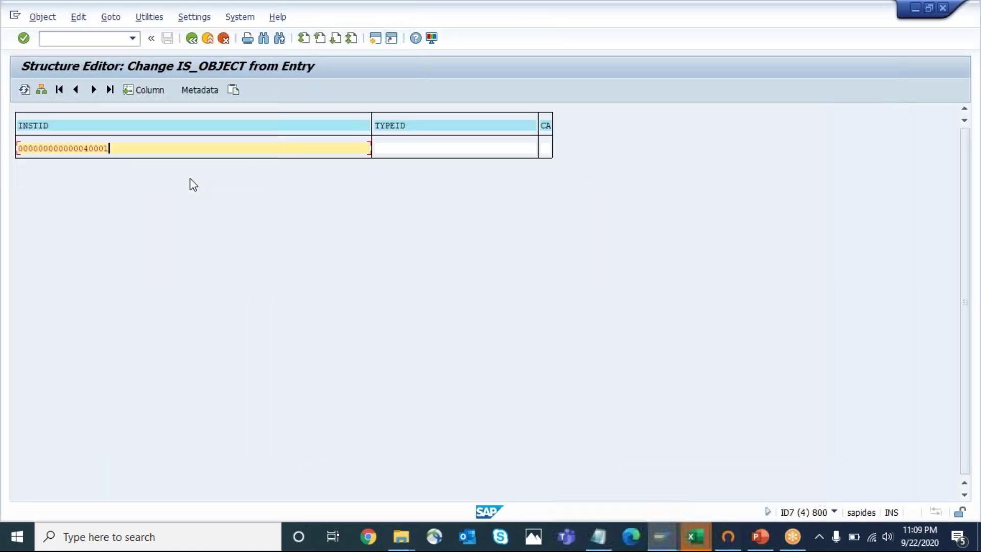
{"action": "key", "text": "Tab"}
{"action": "key", "text": "ctrl+v"}
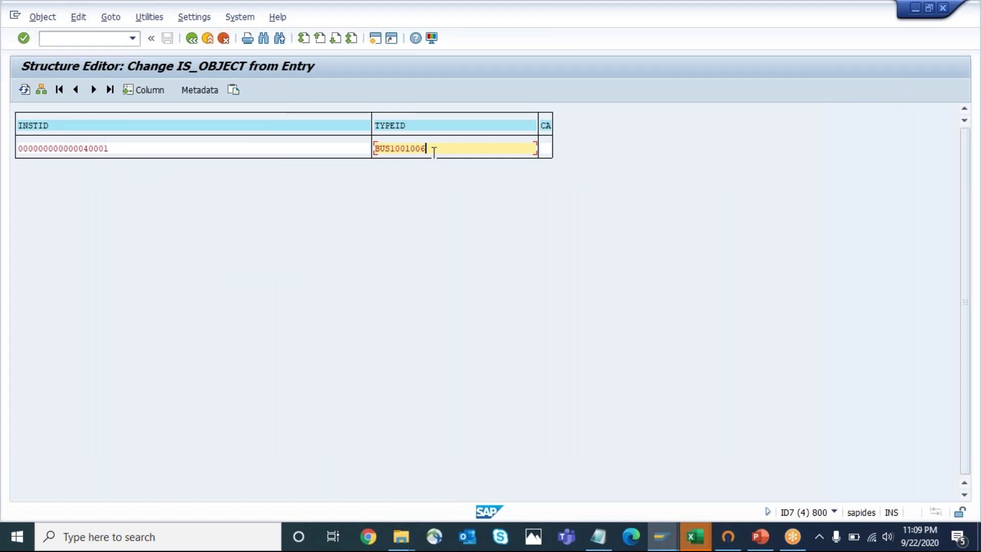
{"action": "left_click", "coordinate": [43, 17]}
{"action": "left_click", "coordinate": [49, 66]}
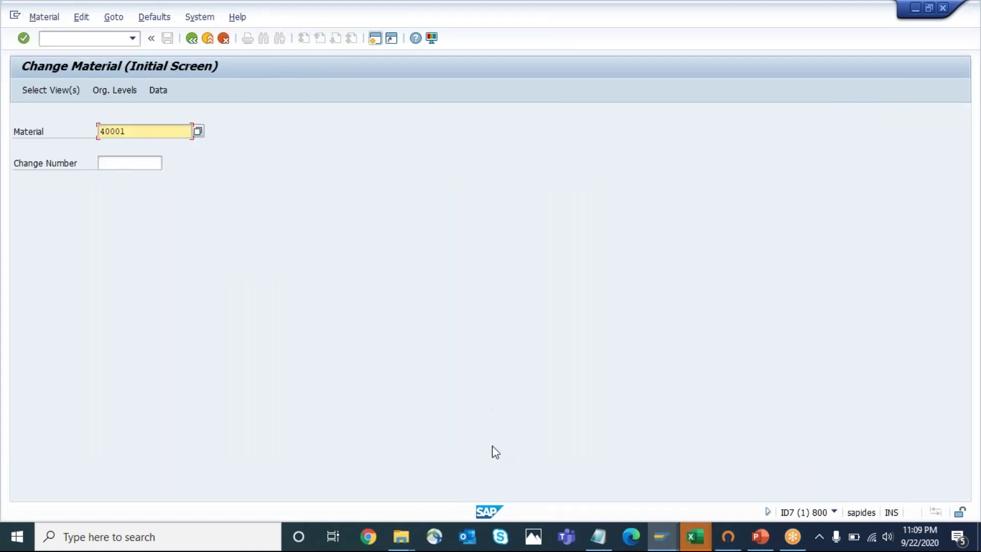
Copy BO from the slide into CATID and return to the test screen.
{"action": "key", "text": "alt+Tab"}
{"action": "left_click", "coordinate": [460, 427]}
{"action": "left_click_drag", "start_coordinate": [460, 428], "coordinate": [431, 426]}
{"action": "key", "text": "alt+Tab"}
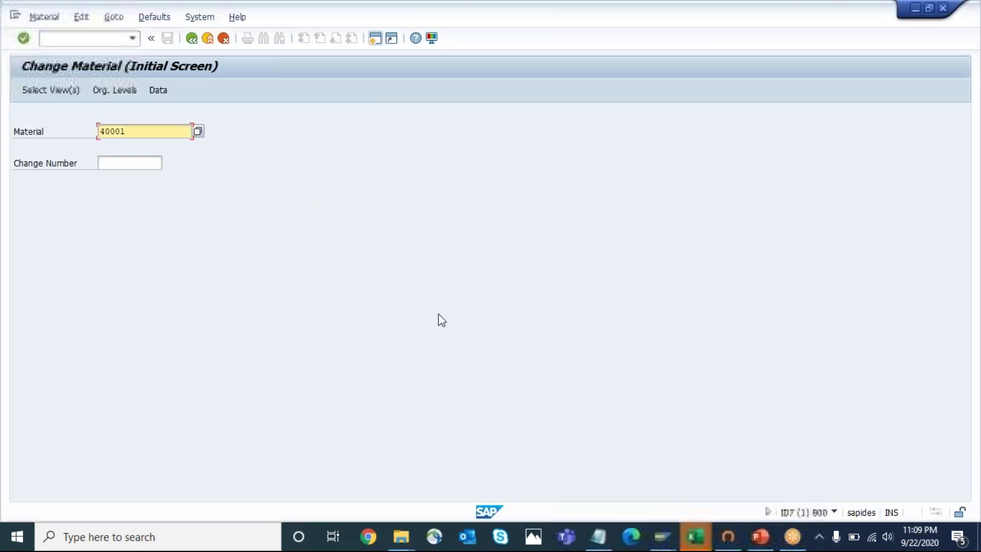
{"action": "left_click", "coordinate": [548, 149]}
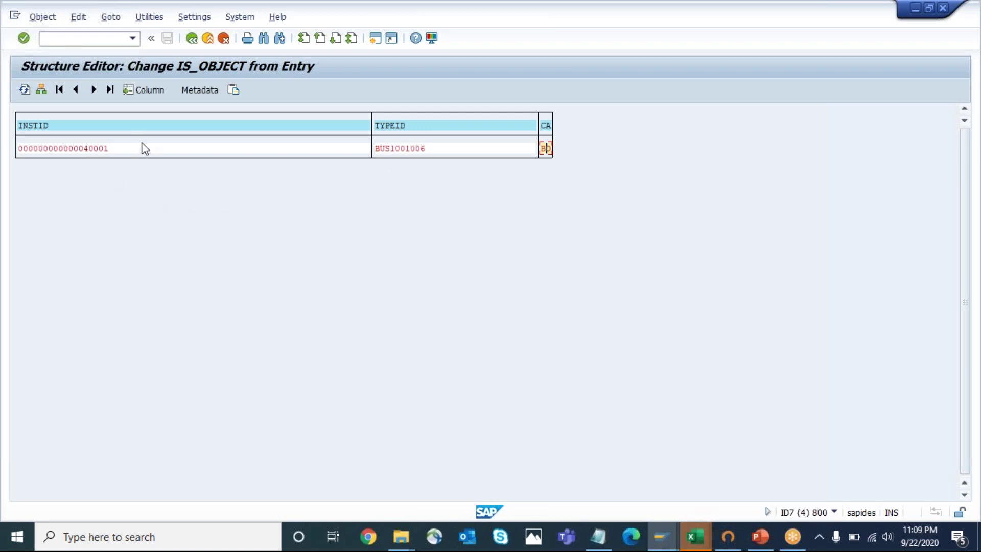
{"action": "left_click", "coordinate": [192, 38]}
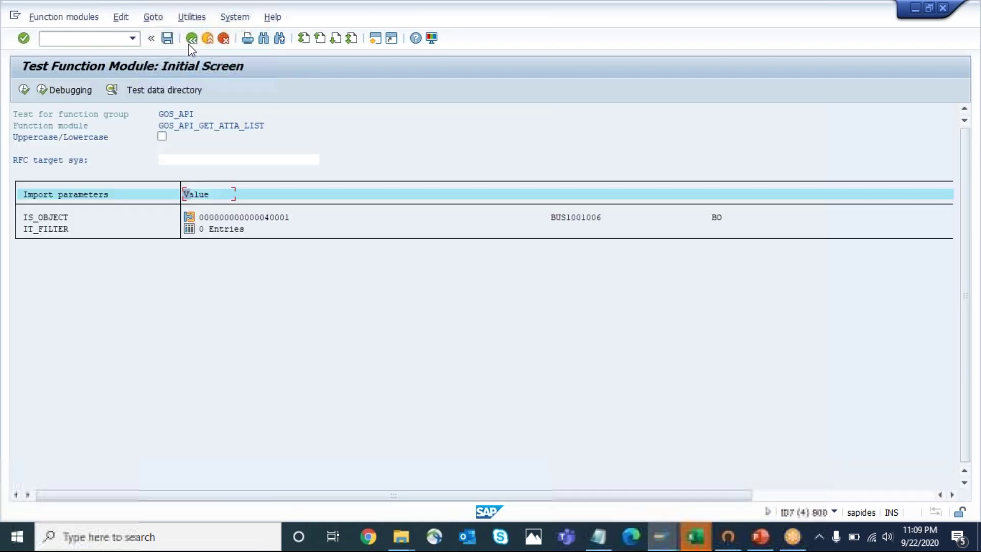
Execute GOS_API_GET_ATTA_LIST and display the single returned ET_ATTA attachment entry.
{"action": "left_click", "coordinate": [24, 90]}
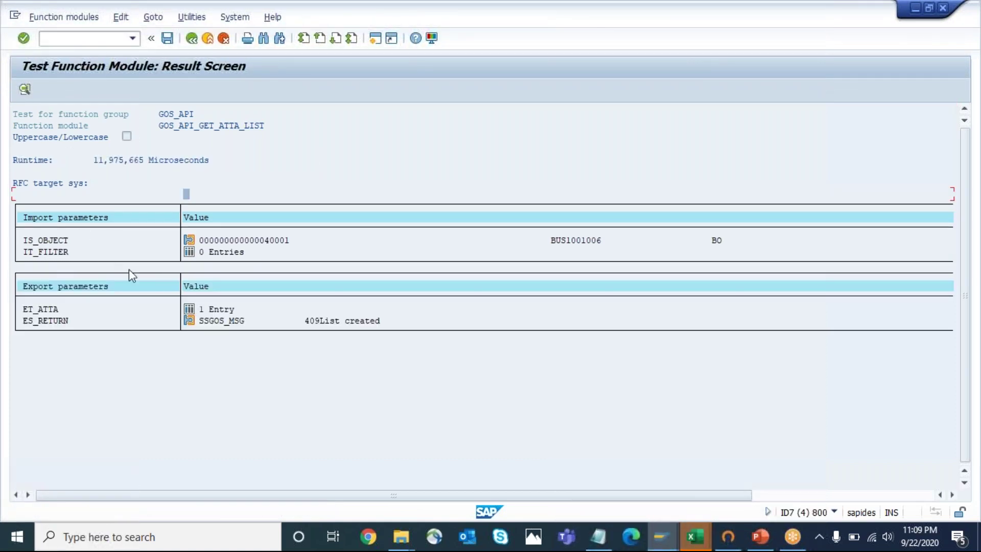
{"action": "left_click", "coordinate": [189, 310]}
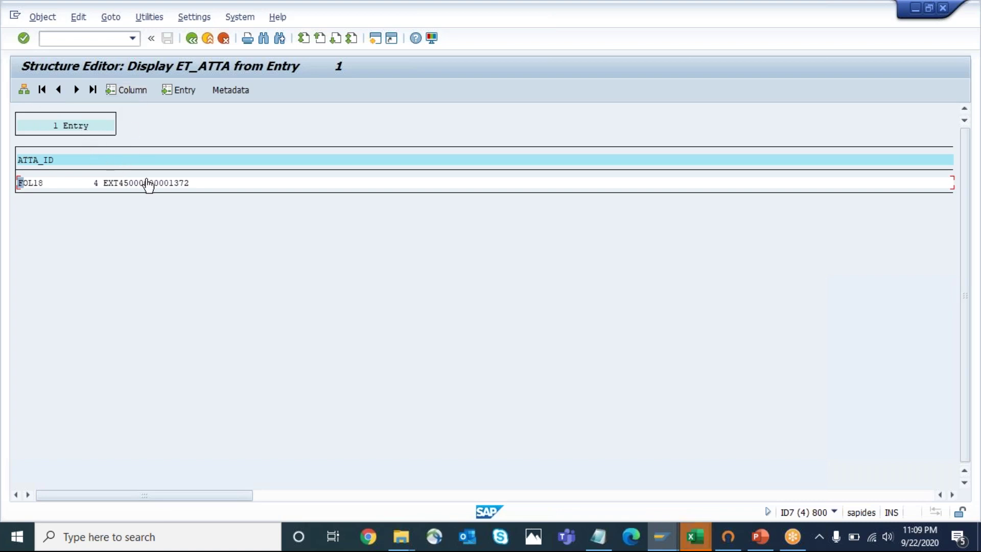
Scroll through the ET_ATTA entry to inspect ATTA_ID, creator, and creation date 22.09.2020 and time.
{"action": "left_click", "coordinate": [306, 495]}
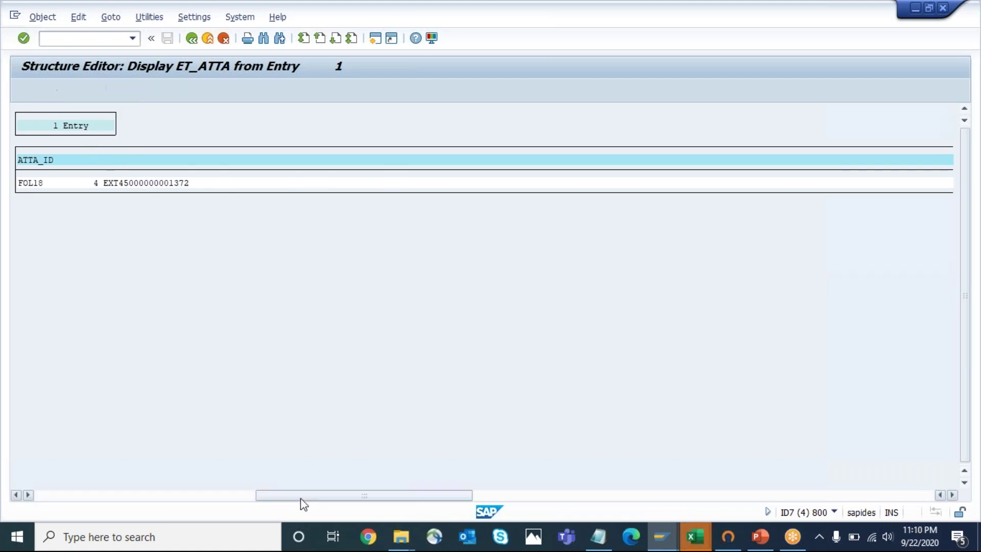
{"action": "left_click", "coordinate": [92, 495]}
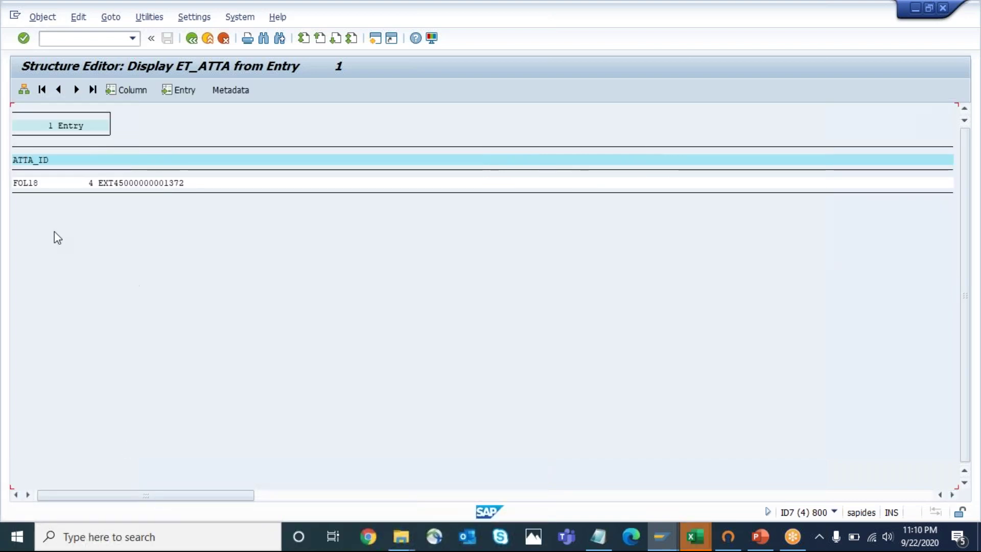
{"action": "left_click", "coordinate": [286, 500]}
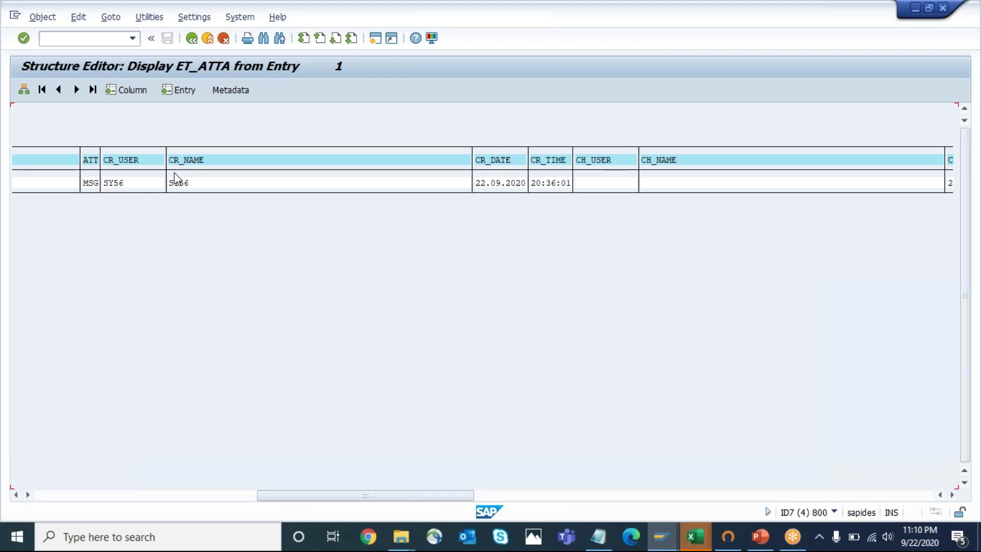
{"action": "left_click", "coordinate": [136, 188]}
{"action": "left_click", "coordinate": [232, 183]}
{"action": "left_click", "coordinate": [479, 183]}
{"action": "key", "text": "Tab"}
Review the FILESIZE and FILENAME columns, scroll back left, and return to the test result screen.
{"action": "left_click", "coordinate": [537, 497]}
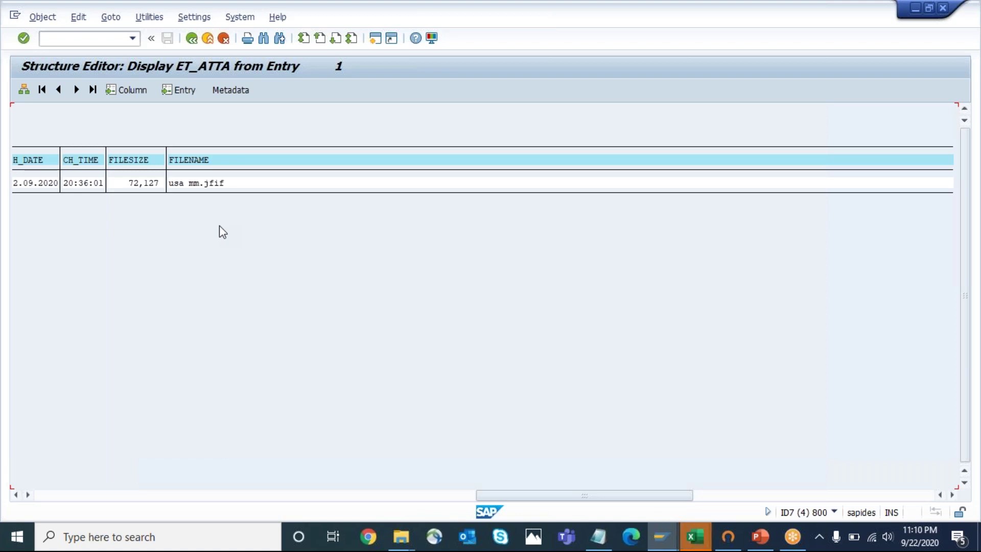
{"action": "left_click_drag", "start_coordinate": [168, 163], "coordinate": [219, 166]}
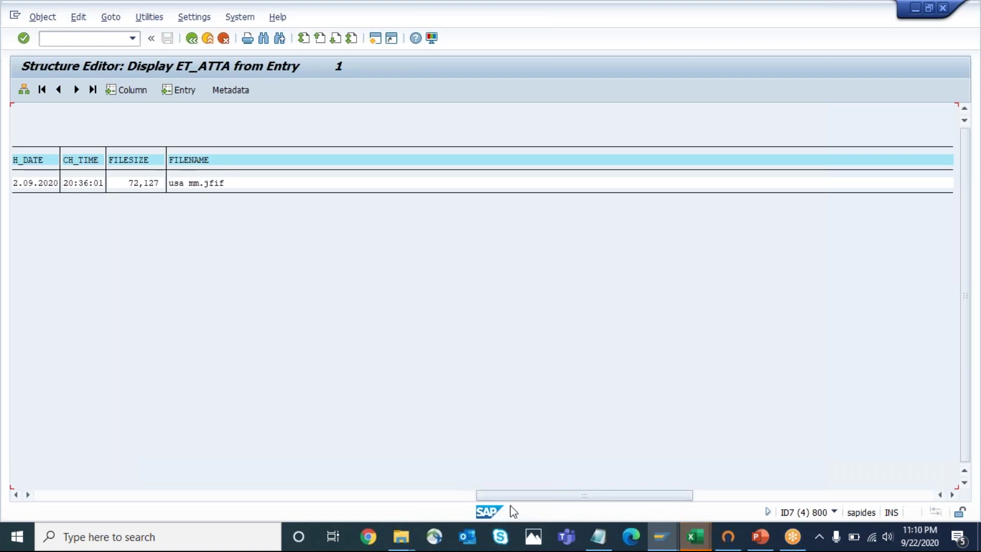
{"action": "left_click_drag", "start_coordinate": [509, 494], "coordinate": [72, 496]}
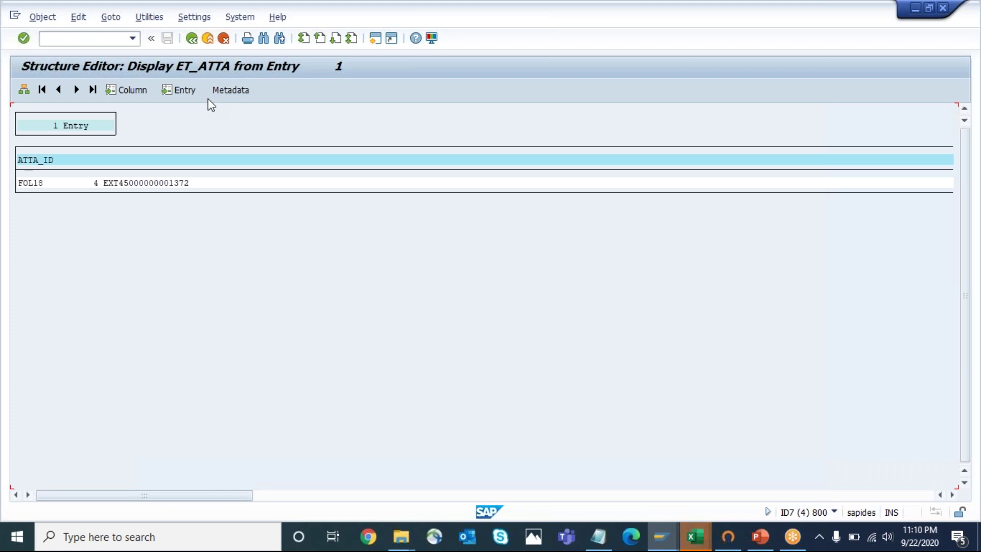
{"action": "key", "text": "F3"}
{"action": "key", "text": "F3"}
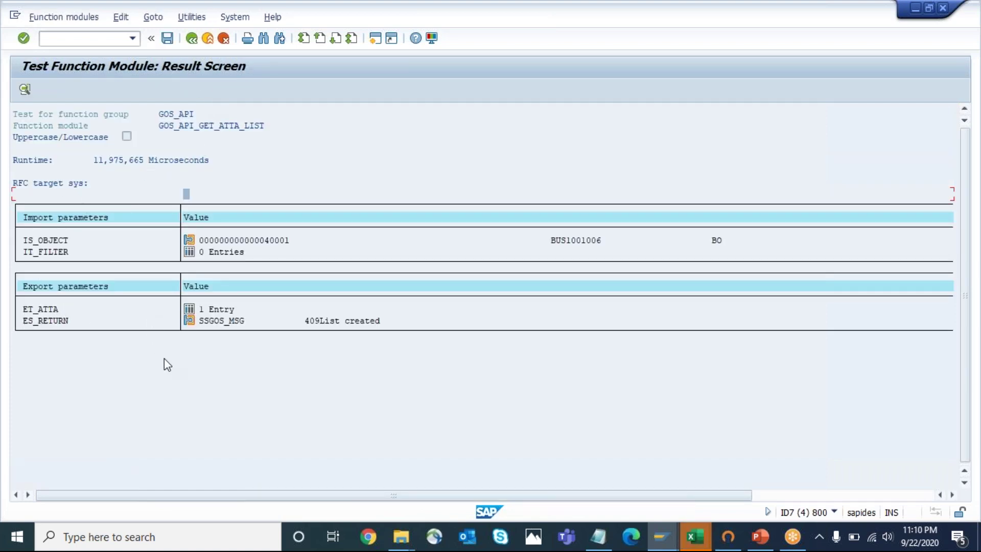
{"action": "left_click", "coordinate": [189, 309]}
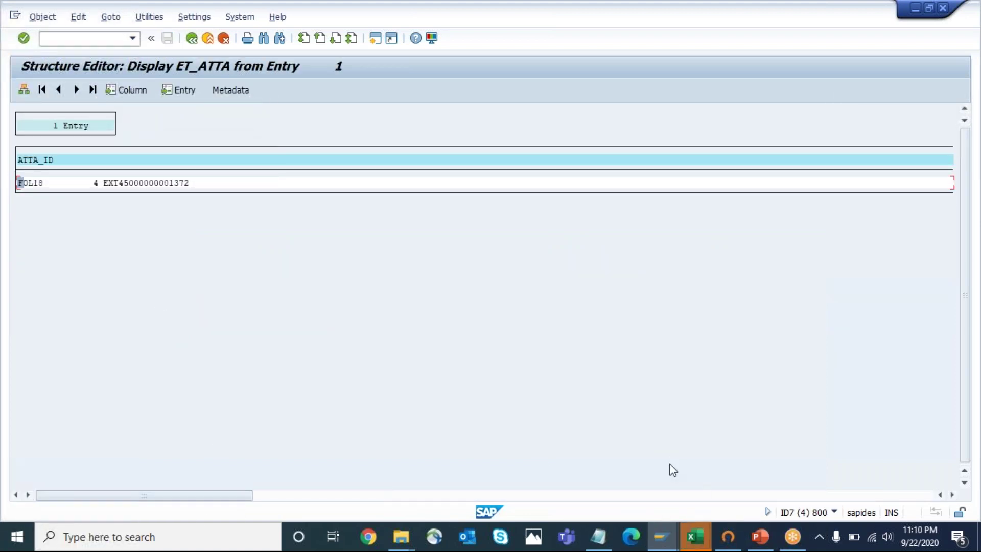
{"action": "left_click_drag", "start_coordinate": [218, 496], "coordinate": [951, 475]}
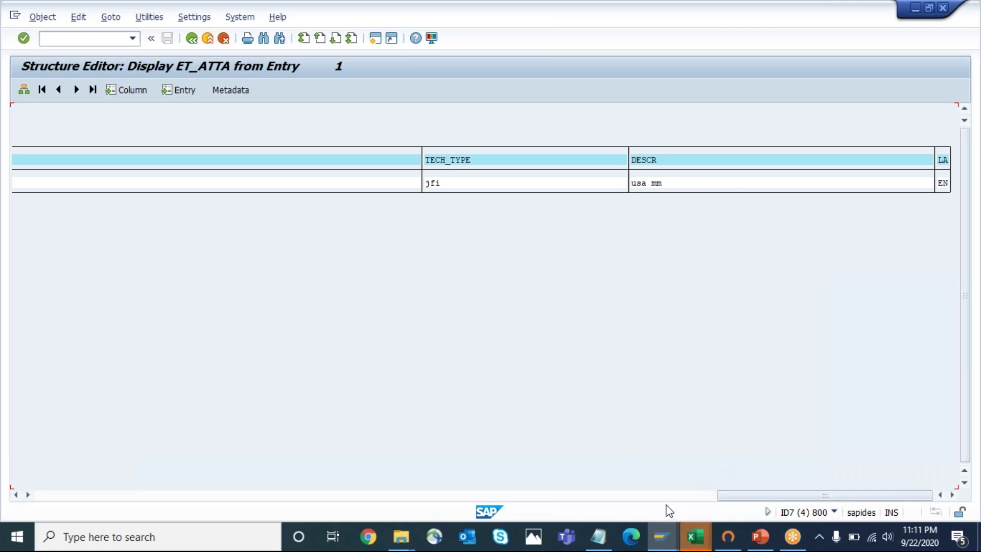
{"action": "left_click", "coordinate": [695, 500]}
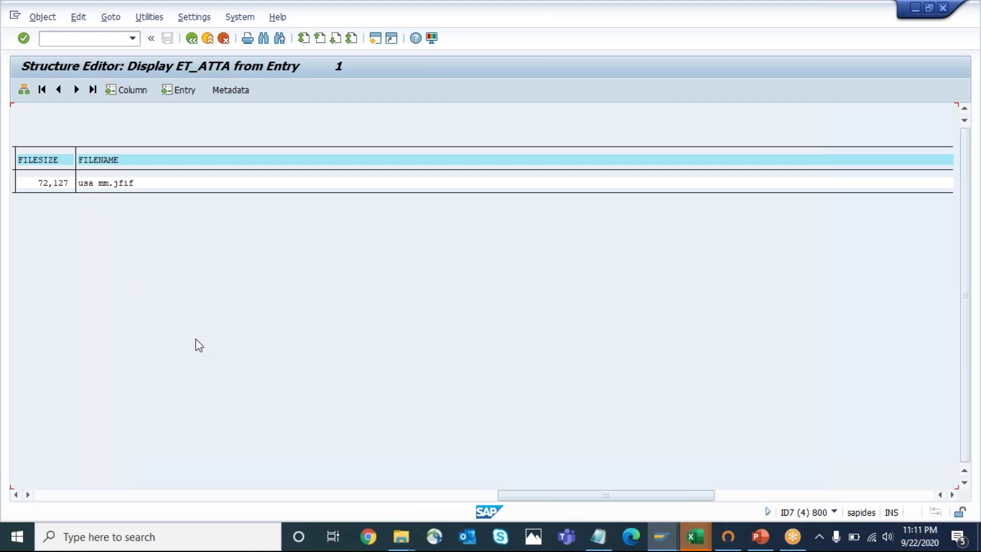
{"action": "left_click", "coordinate": [738, 496]}
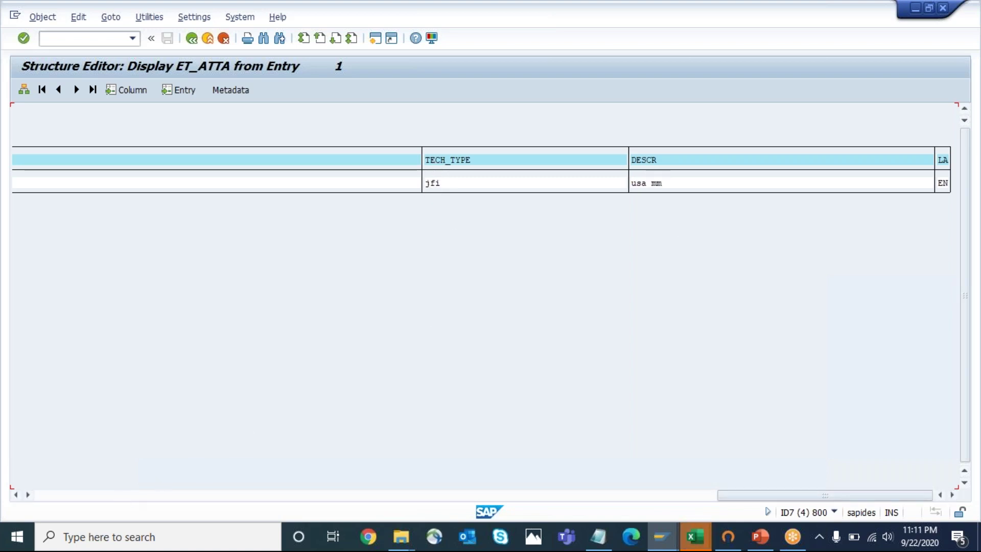
{"action": "left_click", "coordinate": [487, 493]}
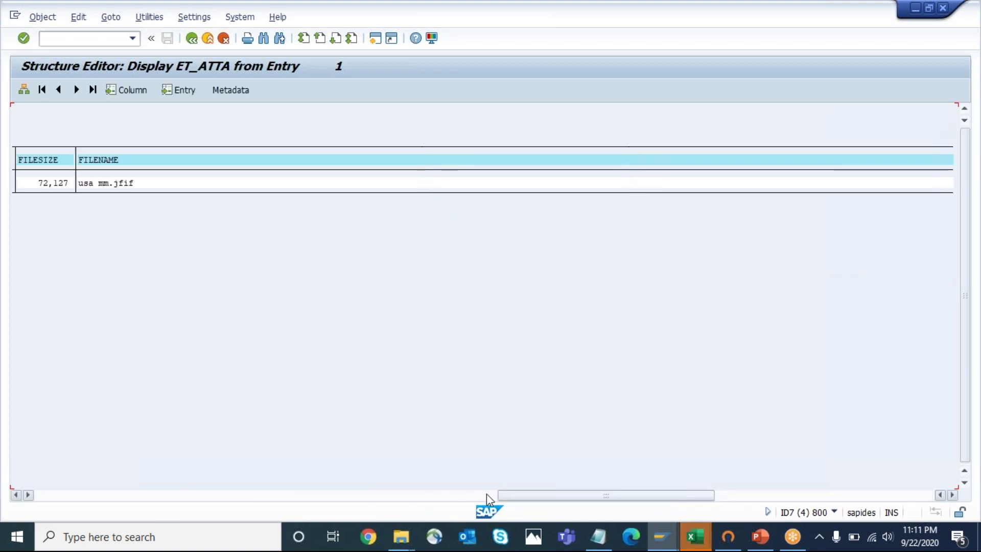
{"action": "left_click", "coordinate": [460, 495]}
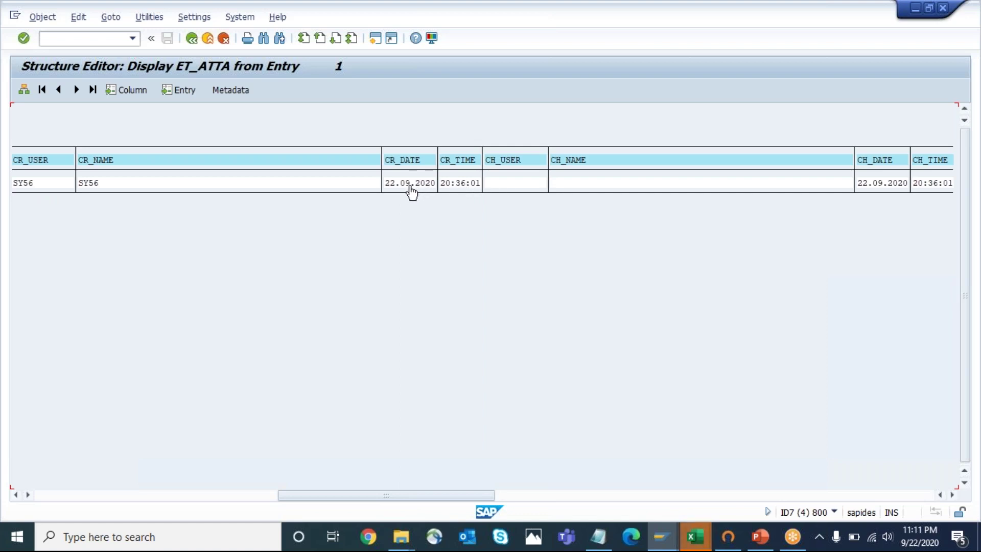
{"action": "left_click", "coordinate": [190, 40]}
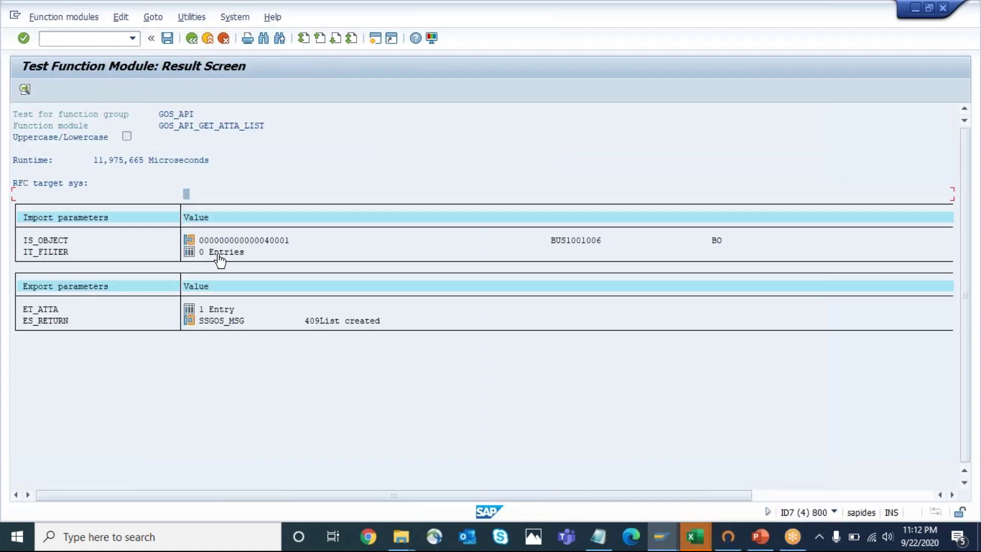
In PowerPoint, append ' to get required data' to the second bullet, then go back to SAP.
{"action": "key", "text": "alt+Tab"}
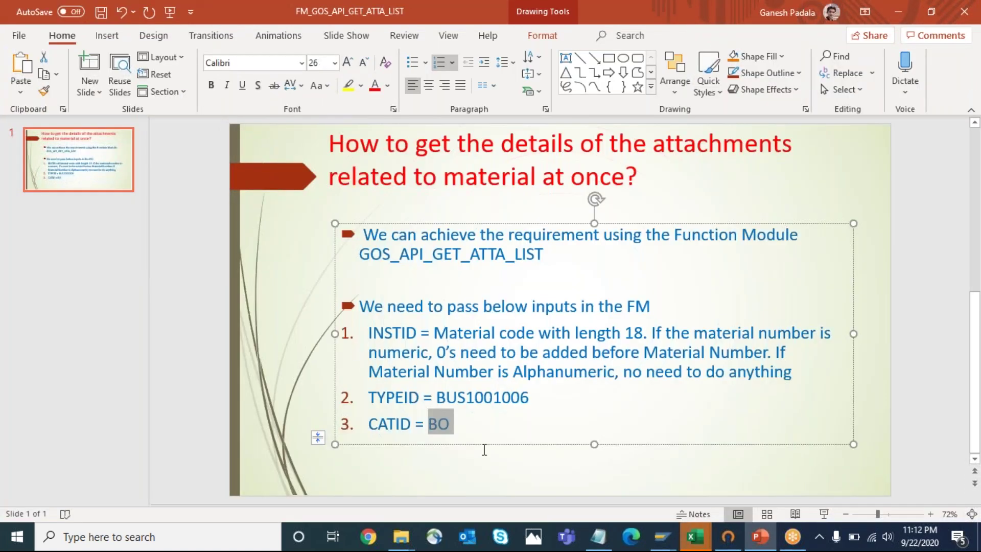
{"action": "left_click", "coordinate": [527, 382]}
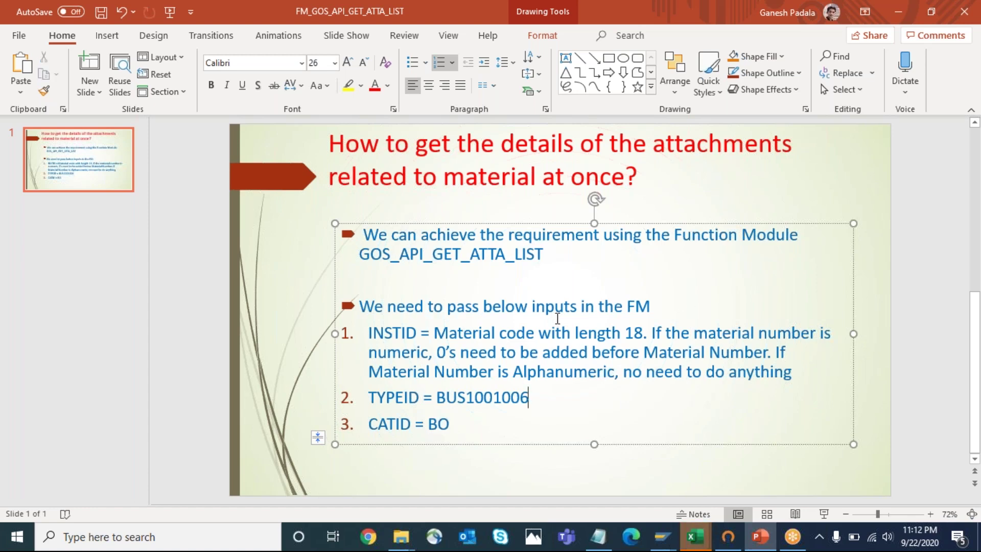
{"action": "left_click", "coordinate": [666, 304]}
{"action": "type", "text": "to get required data"}
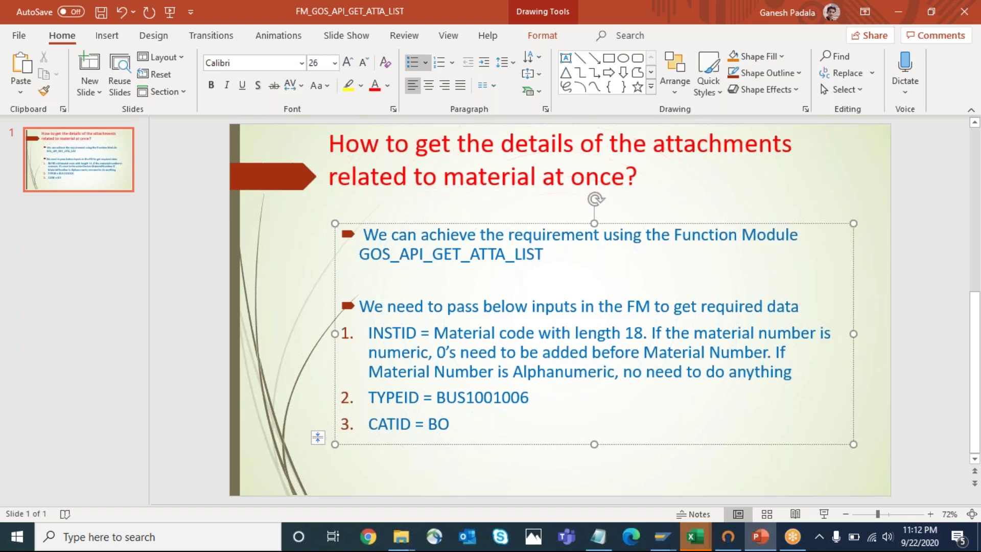
{"action": "key", "text": "alt+Tab"}
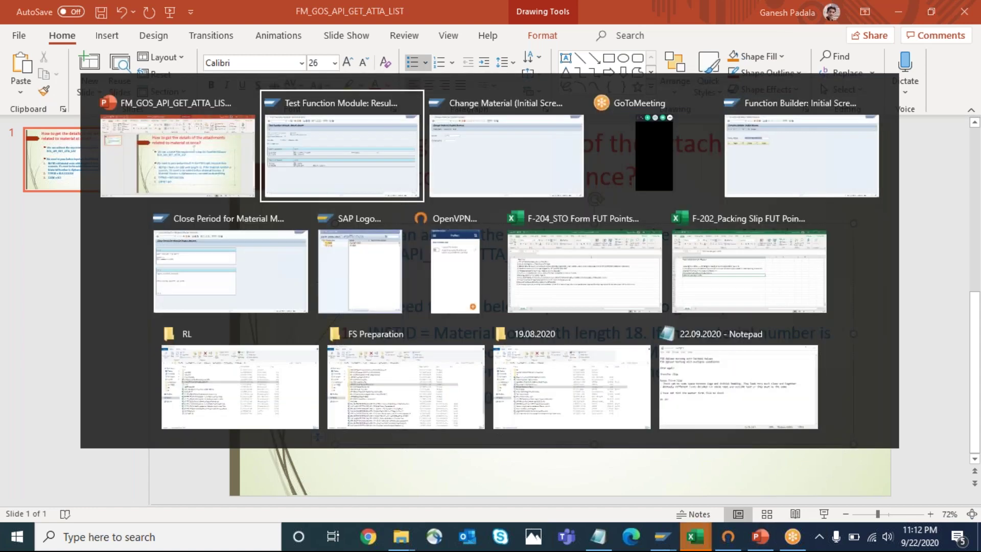
Display material 40001 in MM03 with the Basic data 1 view.
{"action": "left_click", "coordinate": [192, 39]}
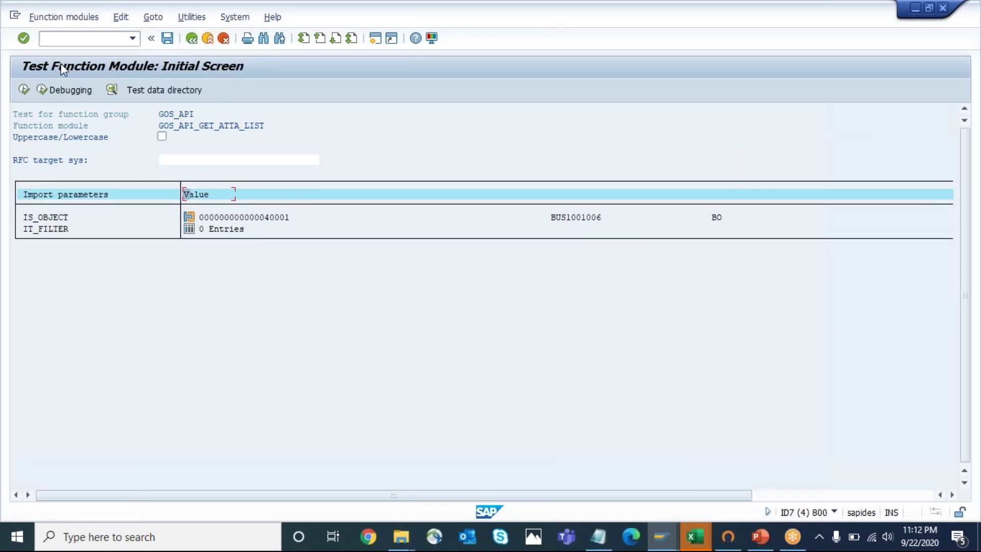
{"action": "left_click", "coordinate": [61, 38]}
{"action": "type", "text": "/nmm03"}
{"action": "key", "text": "Return"}
{"action": "key", "text": "Return"}
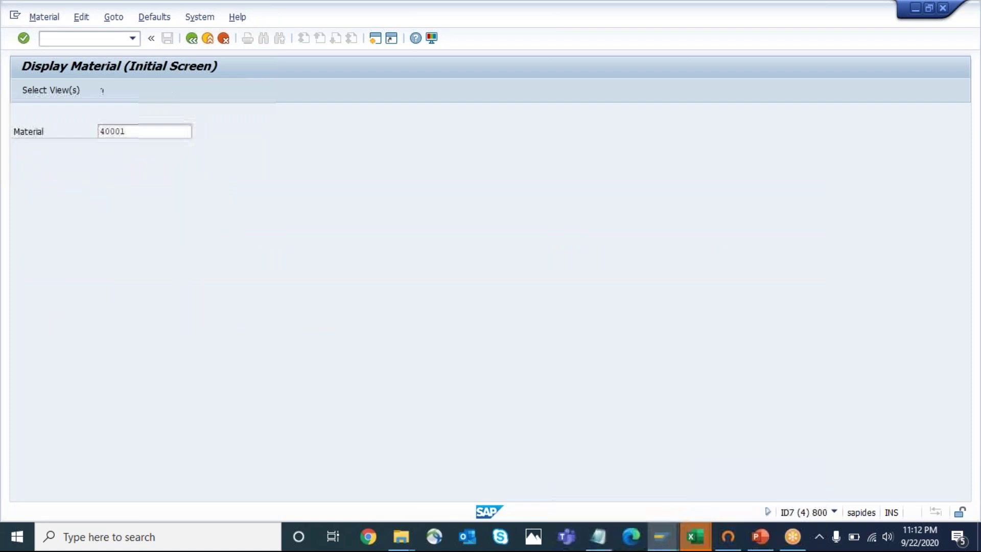
{"action": "left_click", "coordinate": [217, 186]}
{"action": "key", "text": "Return"}
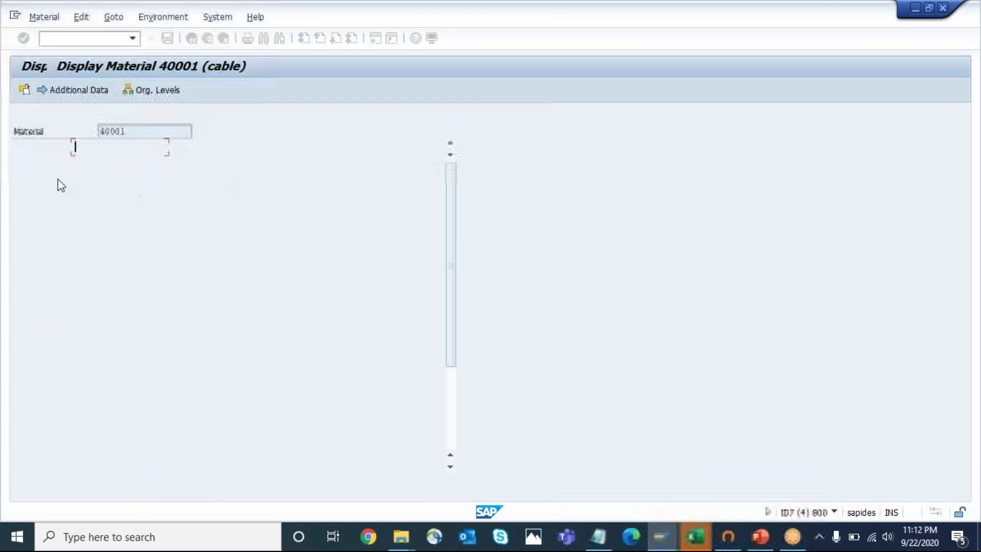
Open the material's attachment list and launch the usa mm attachment.
{"action": "left_click", "coordinate": [26, 66]}
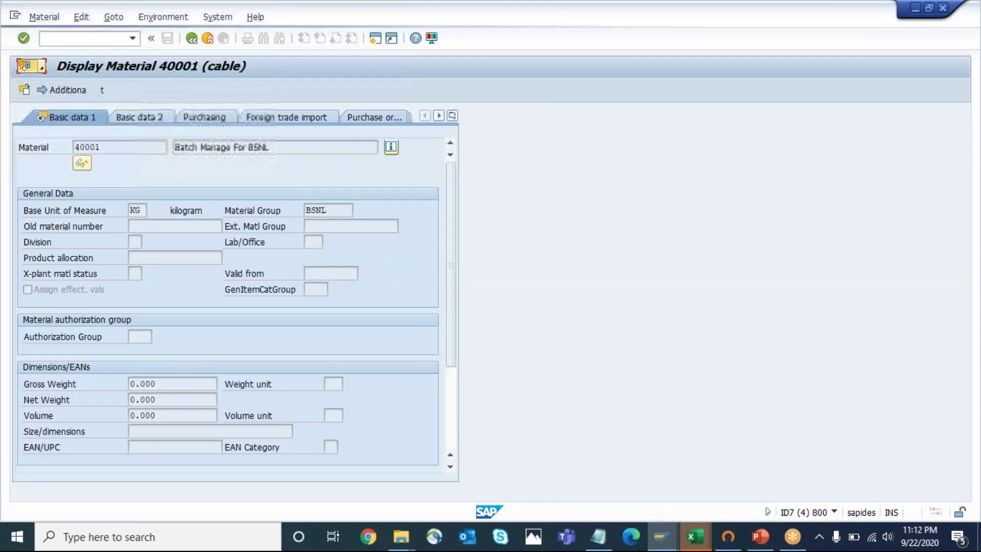
{"action": "left_click", "coordinate": [63, 100]}
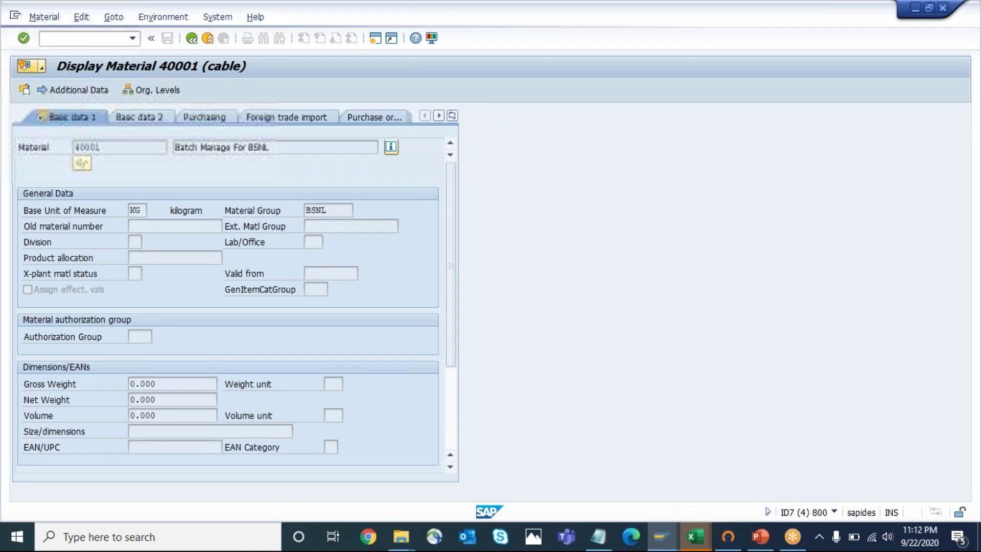
{"action": "double_click", "coordinate": [85, 250]}
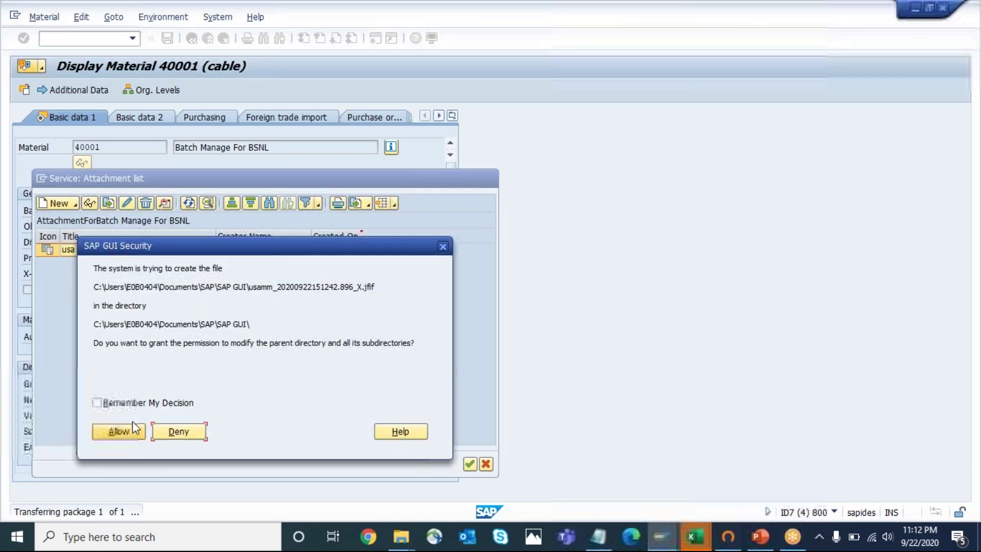
Allow both SAP GUI security prompts for the attachment, remembering the decision each time.
{"action": "left_click", "coordinate": [97, 402]}
{"action": "left_click", "coordinate": [118, 431]}
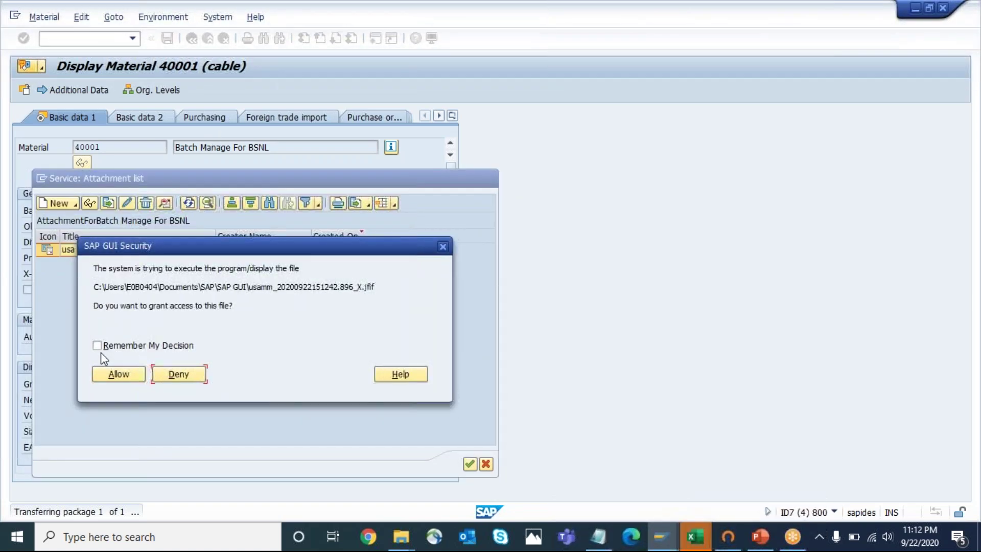
{"action": "left_click", "coordinate": [97, 345]}
{"action": "left_click", "coordinate": [117, 375]}
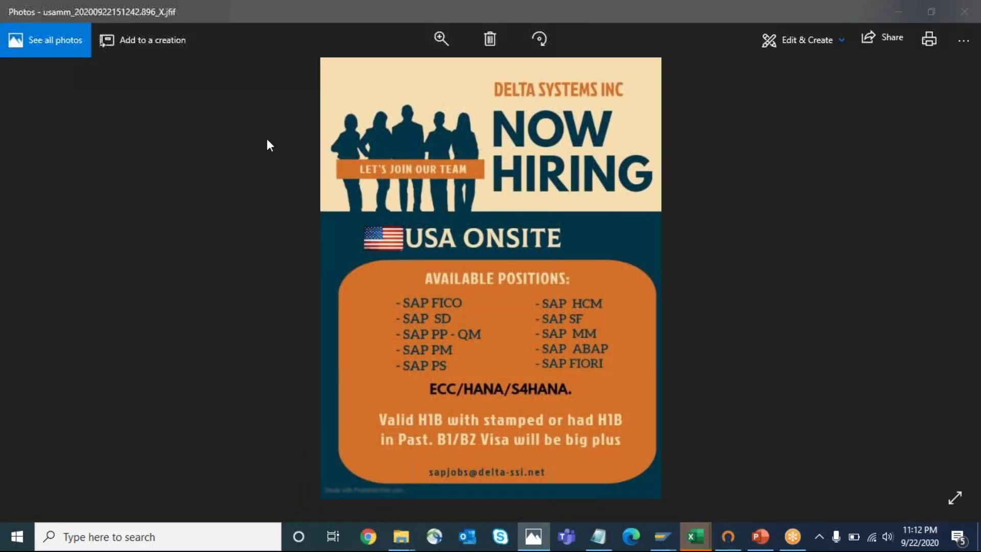
Close the Now Hiring image in Photos and return to PowerPoint.
{"action": "key", "text": "alt+F4"}
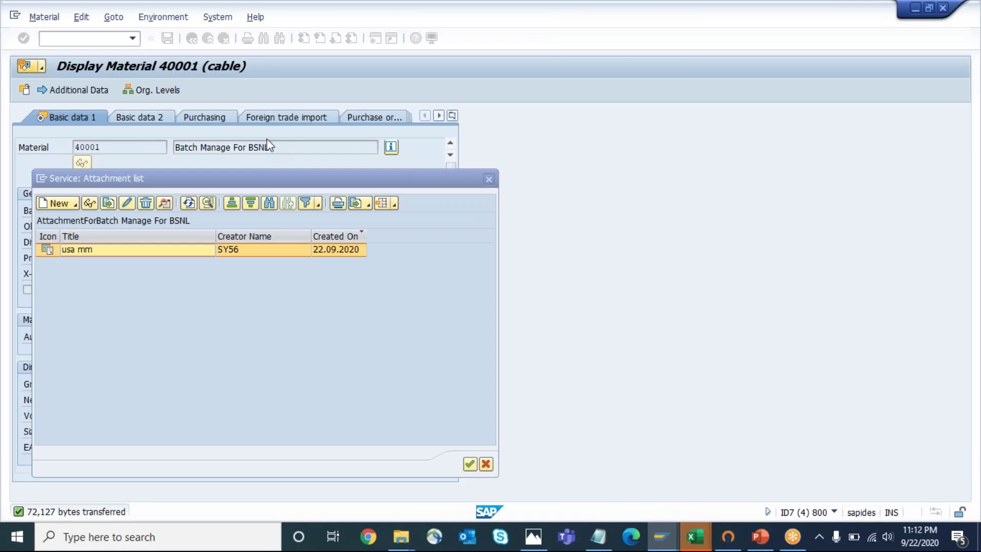
{"action": "key", "text": "alt+Tab"}
{"action": "key", "text": "Tab"}
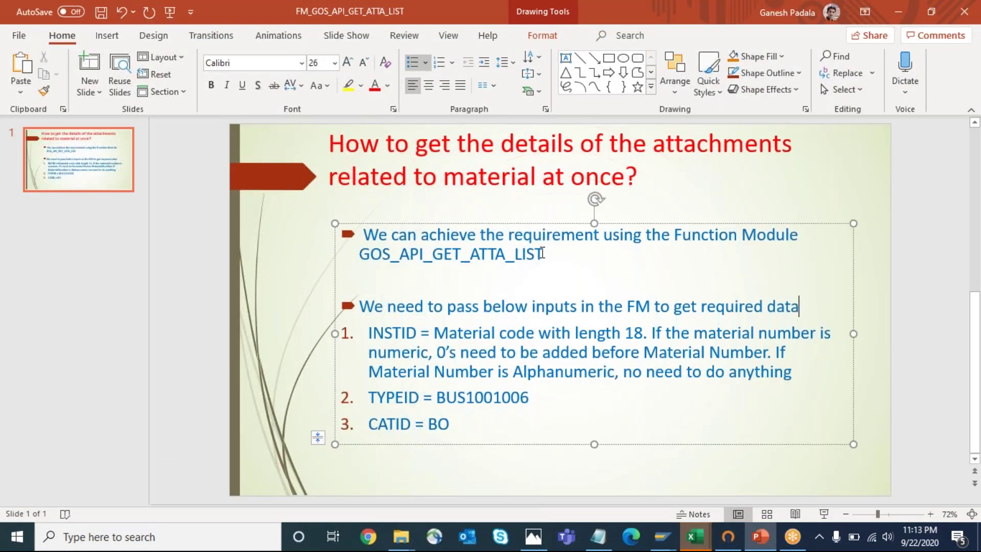